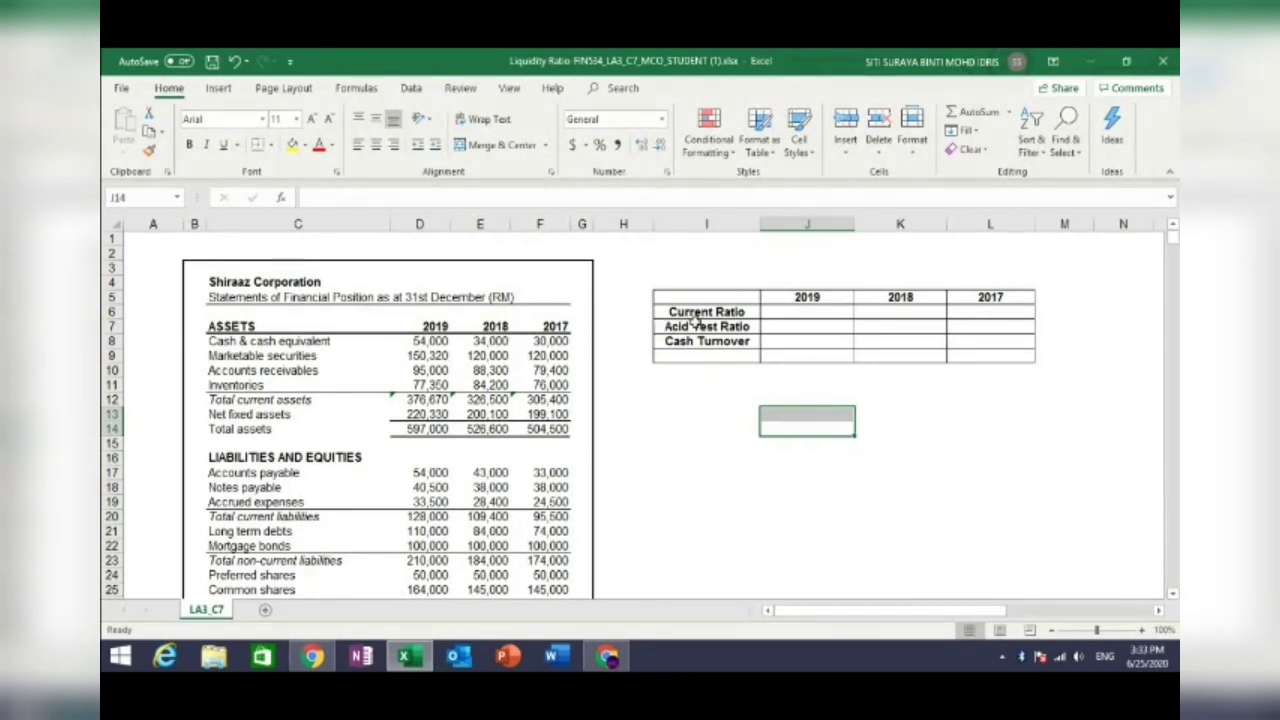
- Enter the 2019 current ratio =D12/D20 in J6, giving 2.9427
double_click(797, 314)
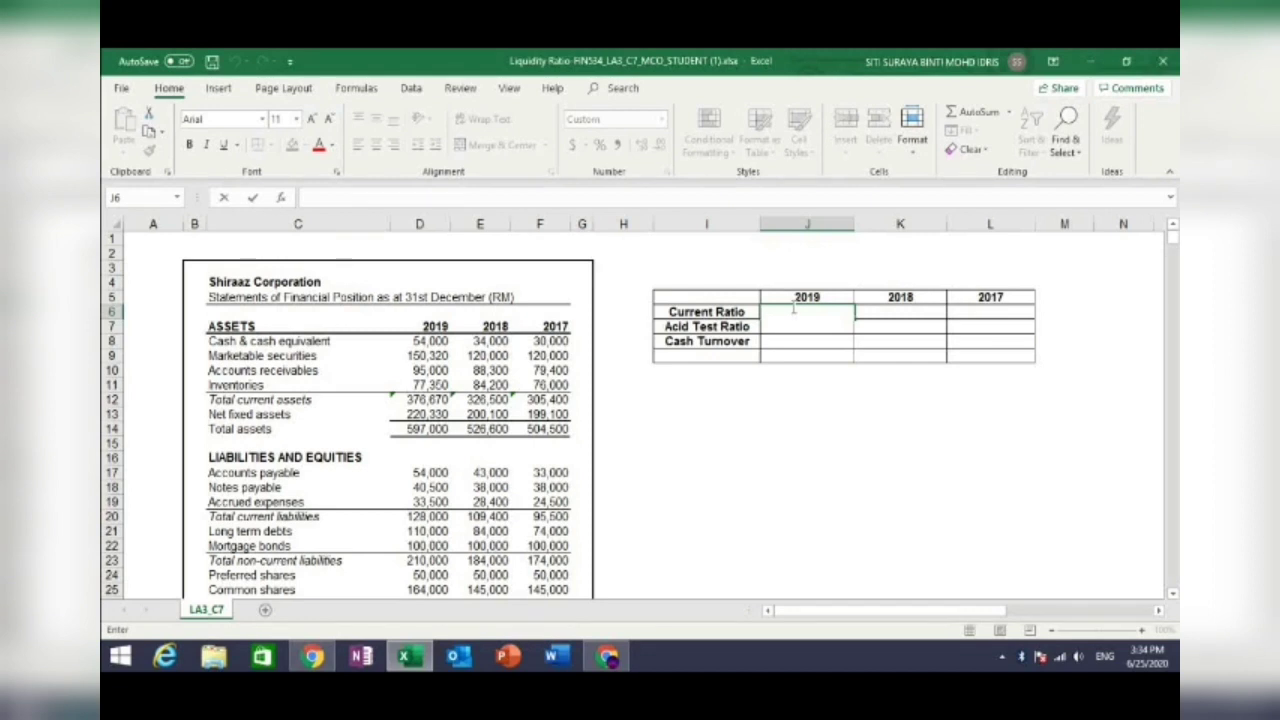
text(=)
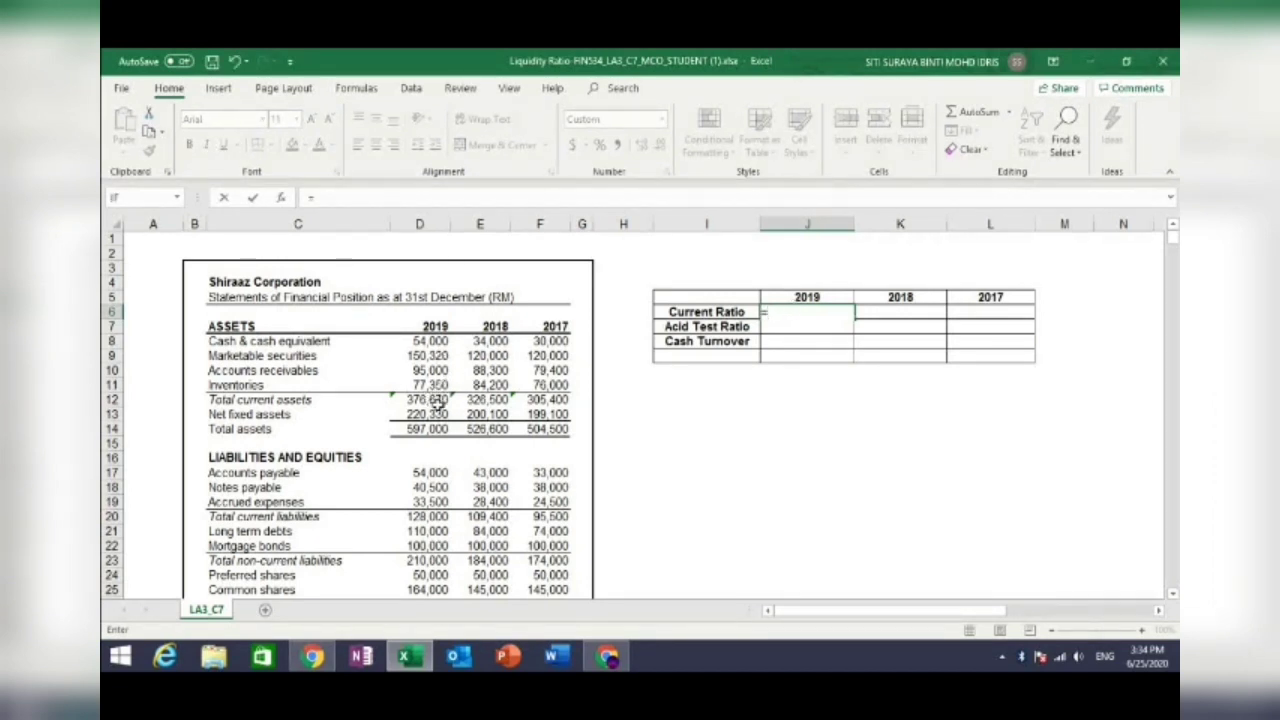
click(437, 401)
text(/)
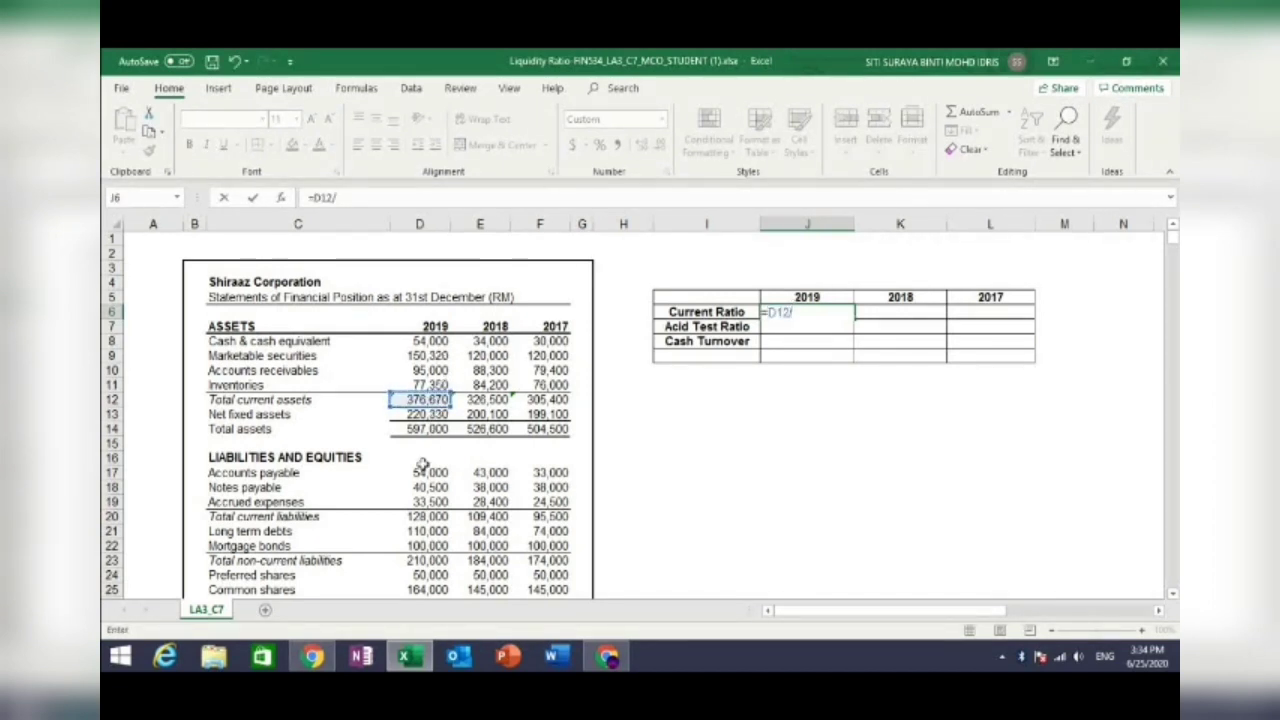
click(416, 516)
key(Return)
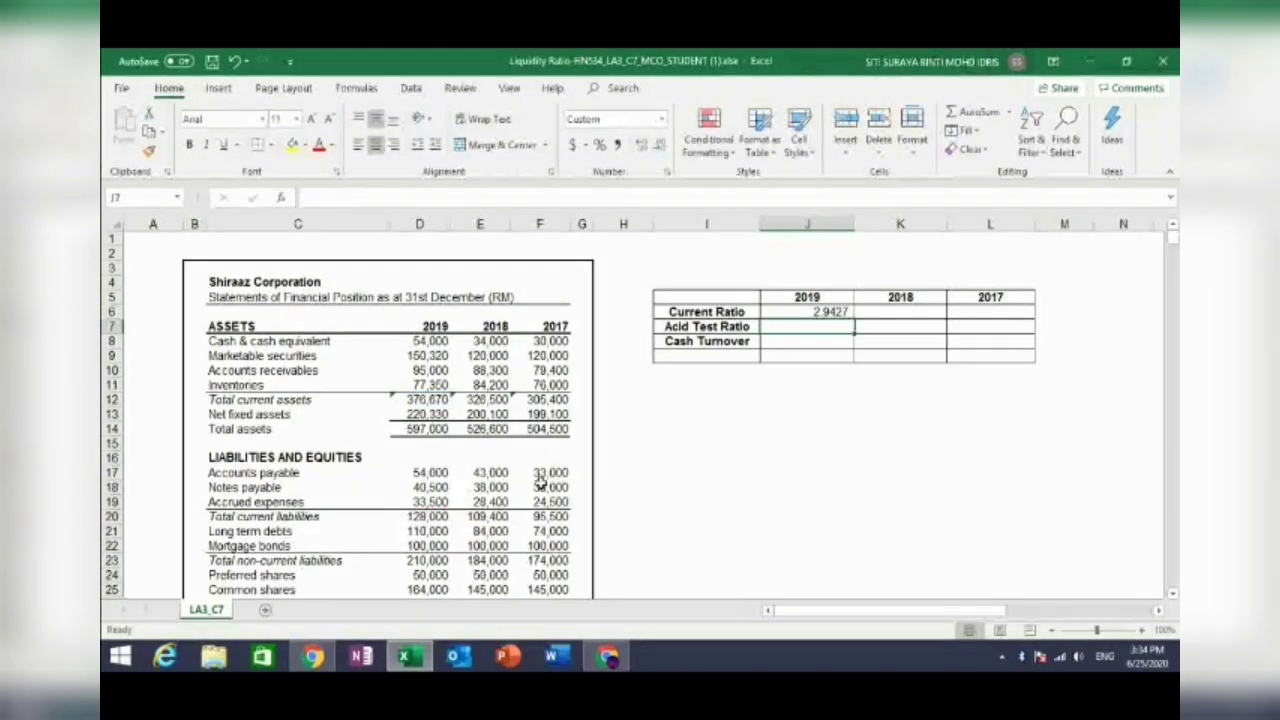
- Check the 2018 totals and enter =E12/E20 in K6, giving 2.9845
click(892, 312)
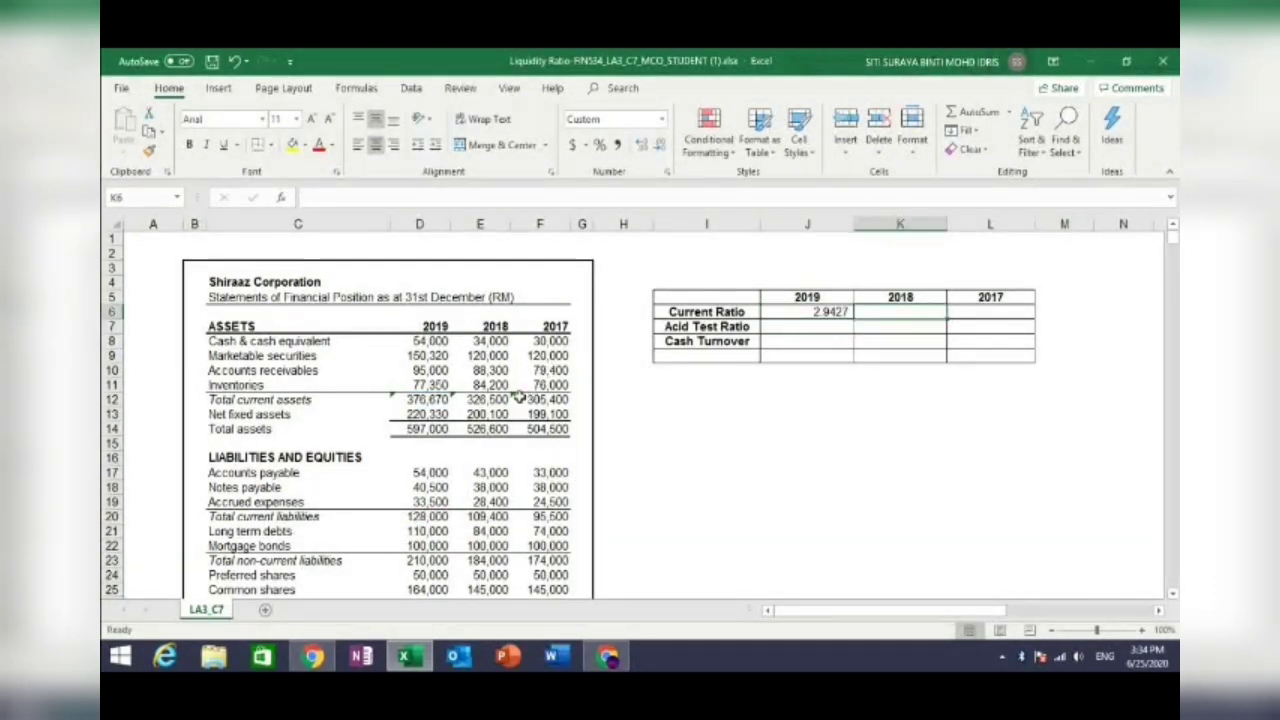
click(492, 396)
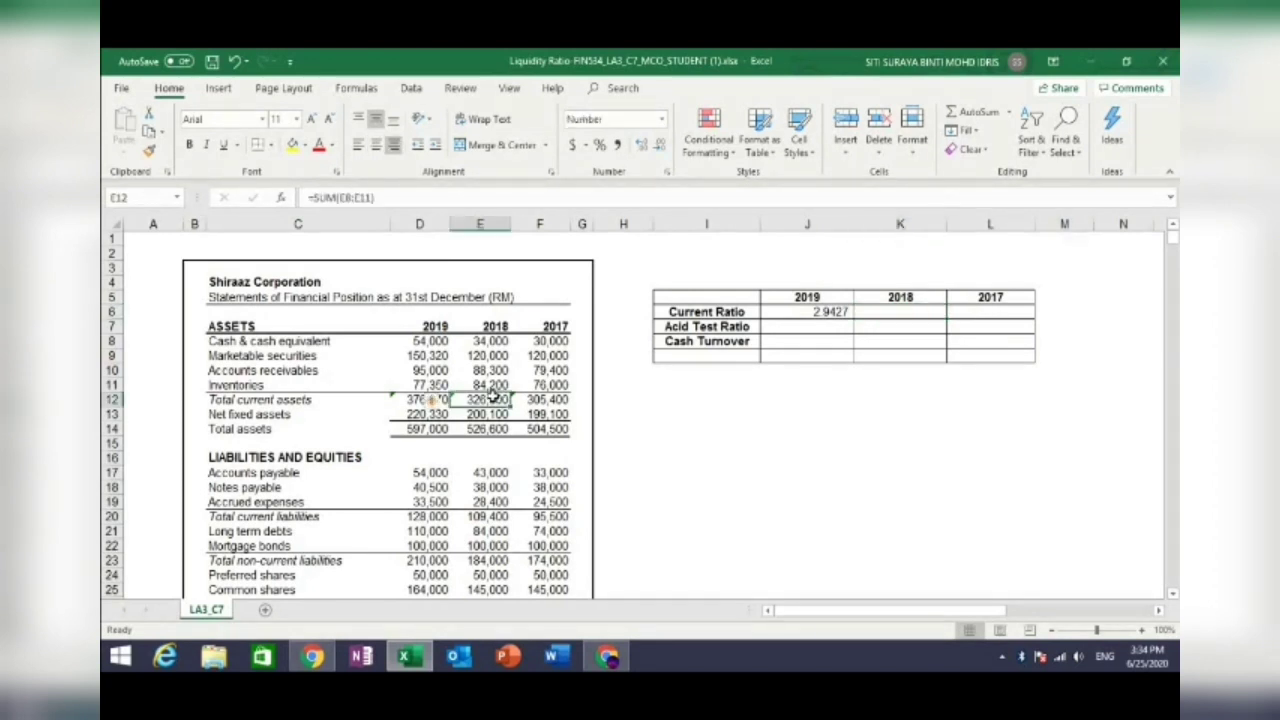
key(alt)
click(490, 514)
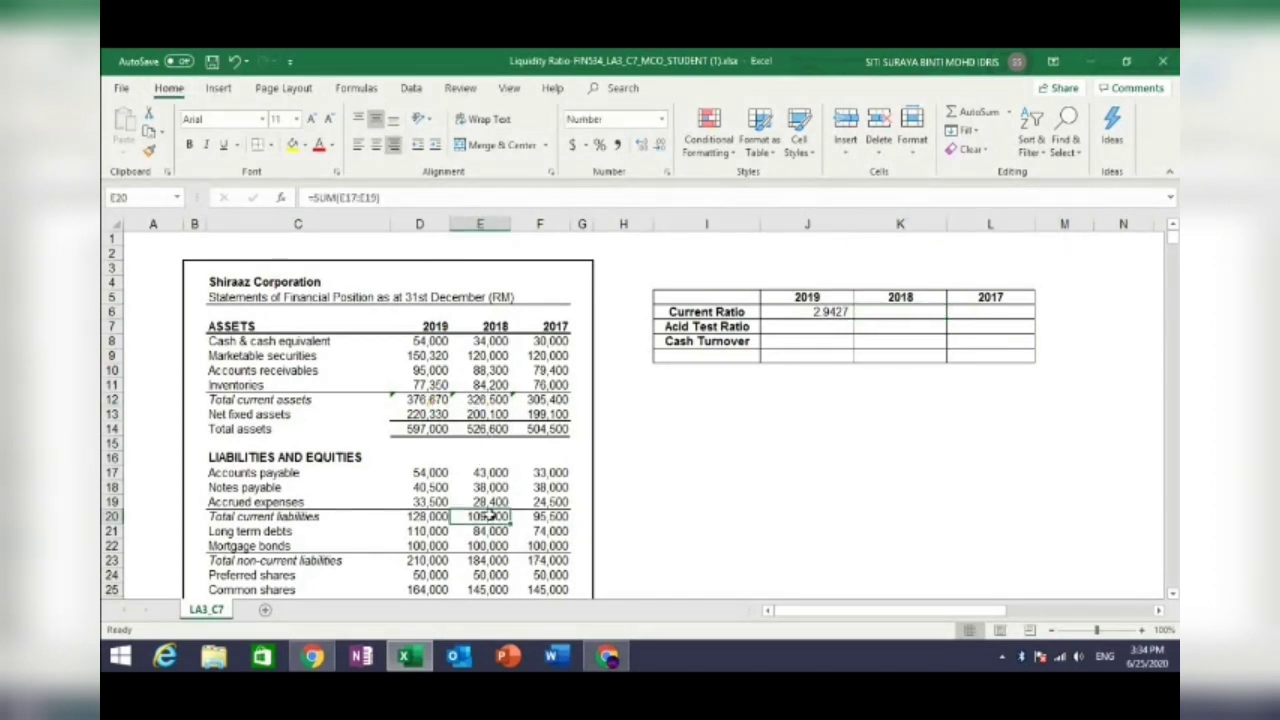
click(882, 316)
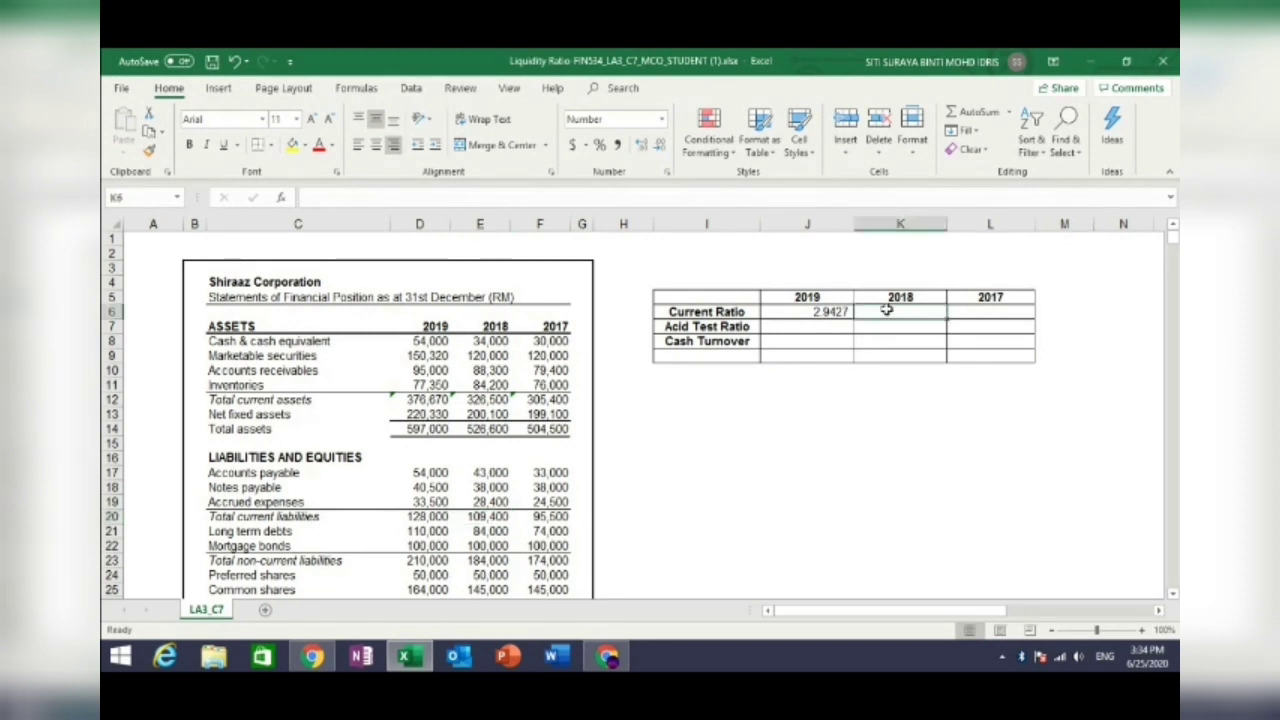
text(=)
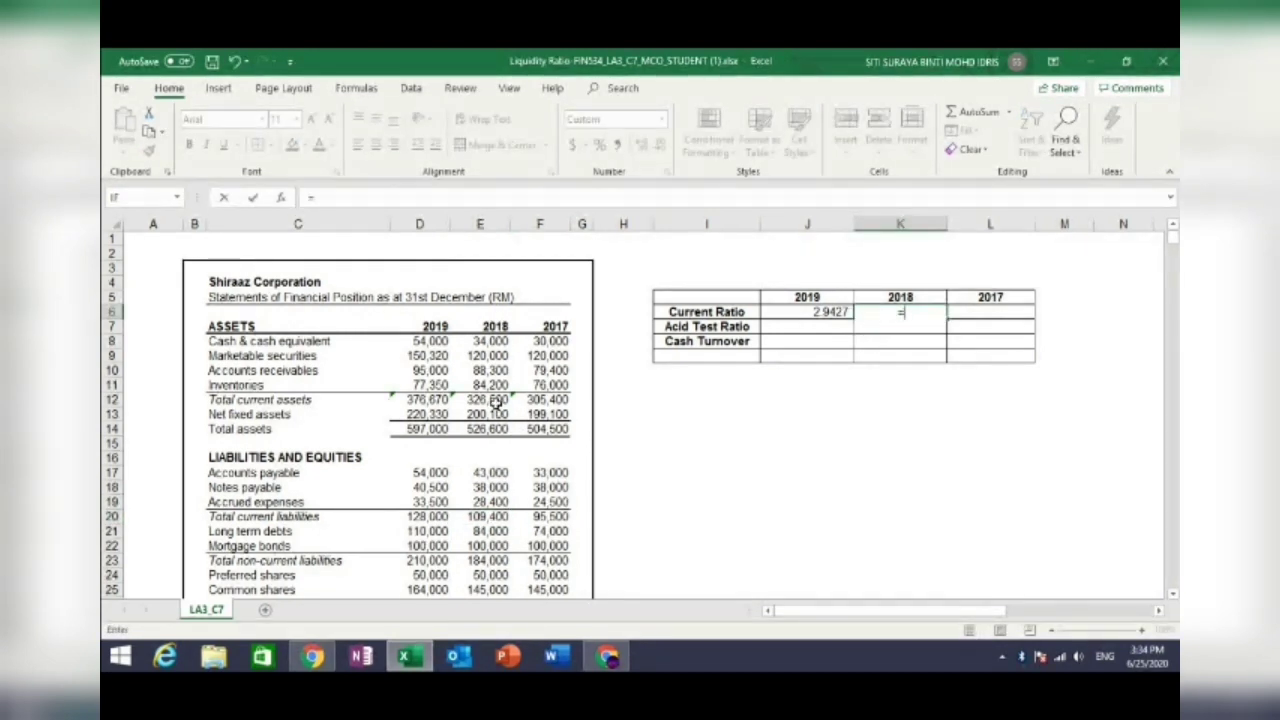
click(492, 400)
text(/)
click(482, 516)
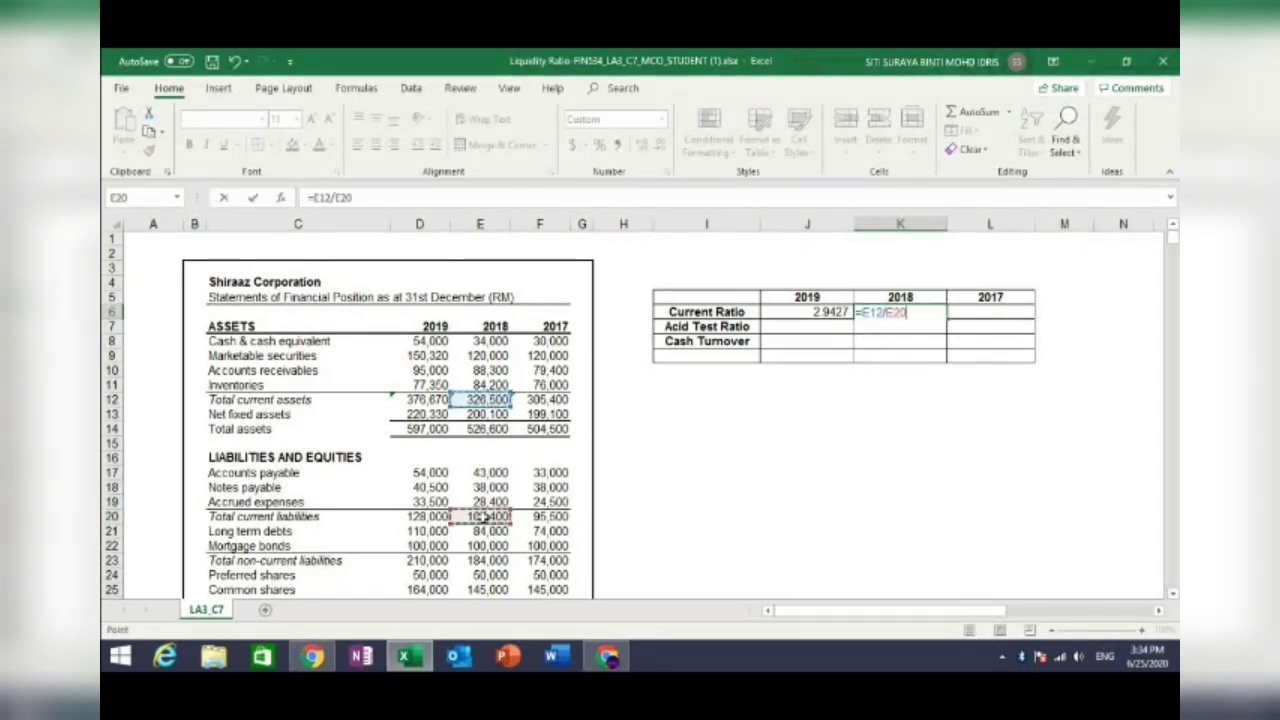
key(Return)
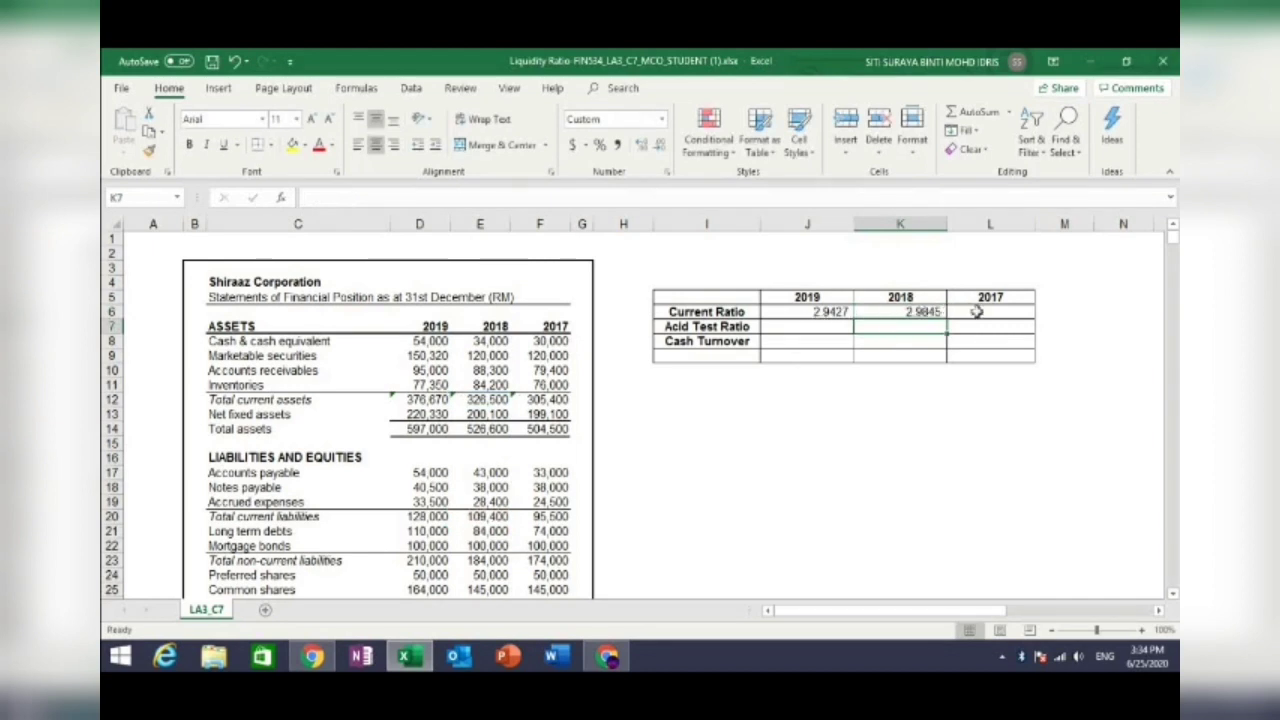
- Enter the 2017 current ratio =F12/F20 in L6, giving 3.1979
click(977, 312)
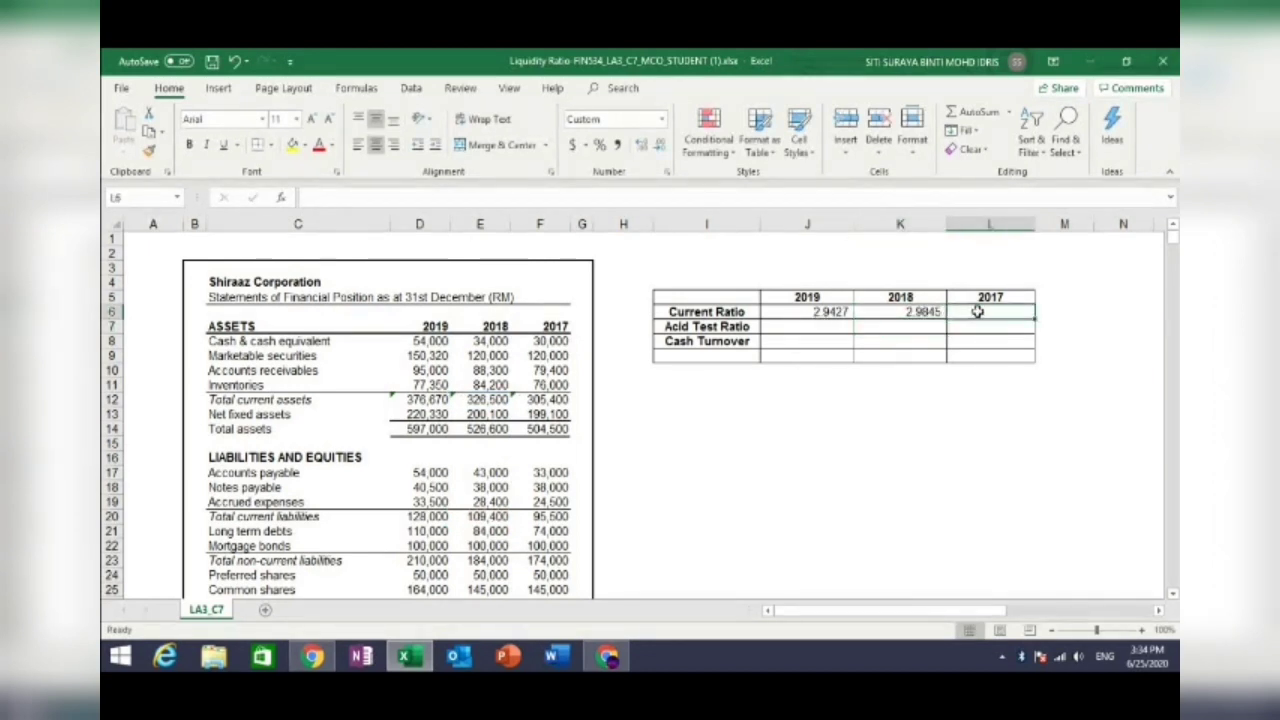
text(=)
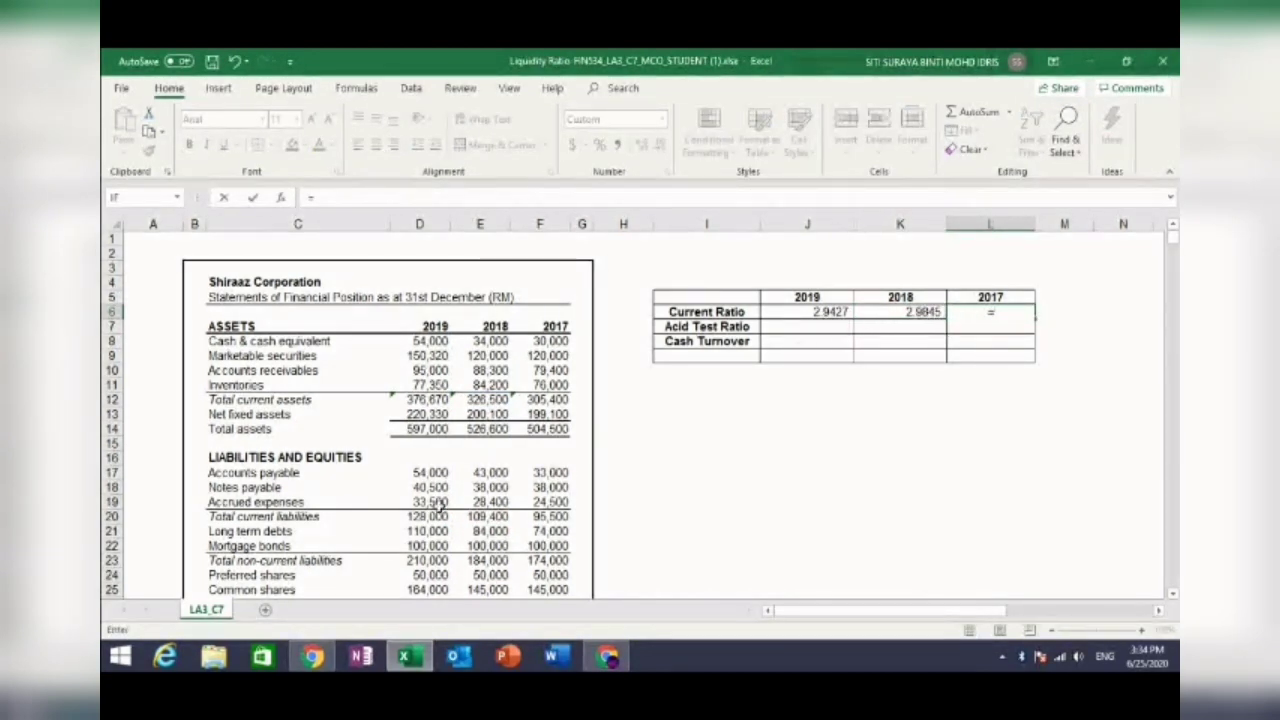
click(548, 399)
text(/)
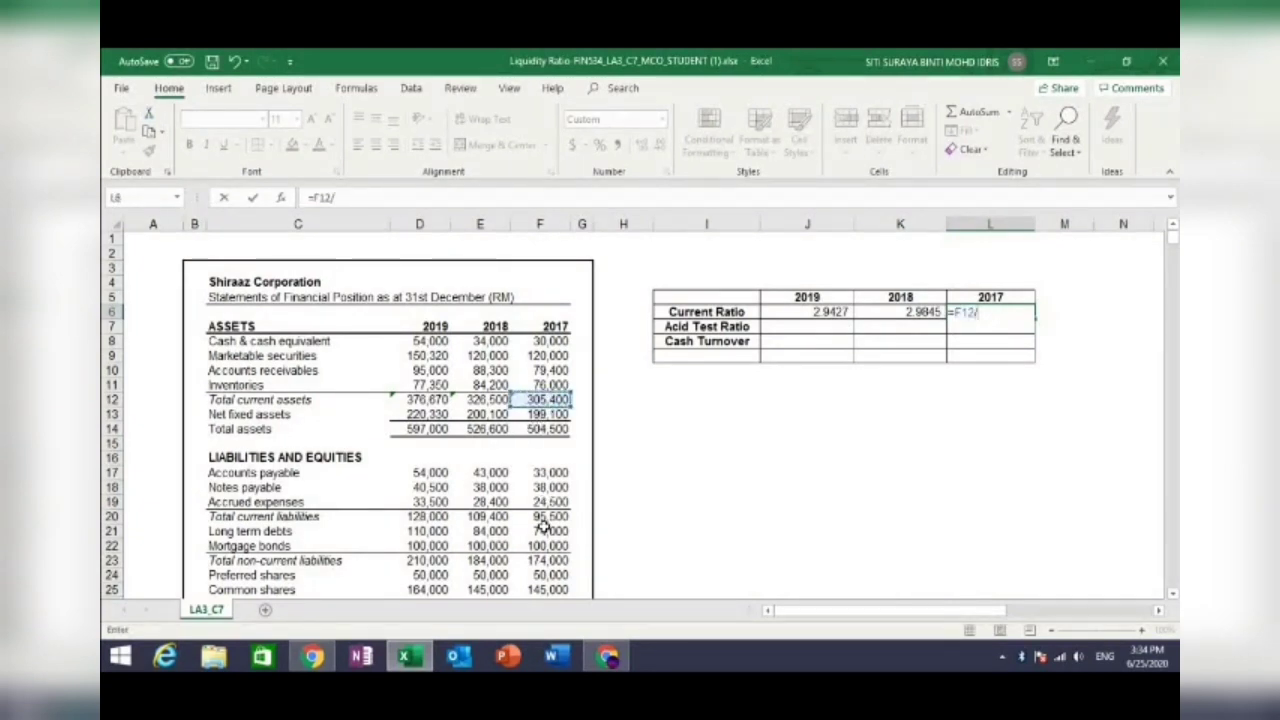
click(548, 516)
key(Return)
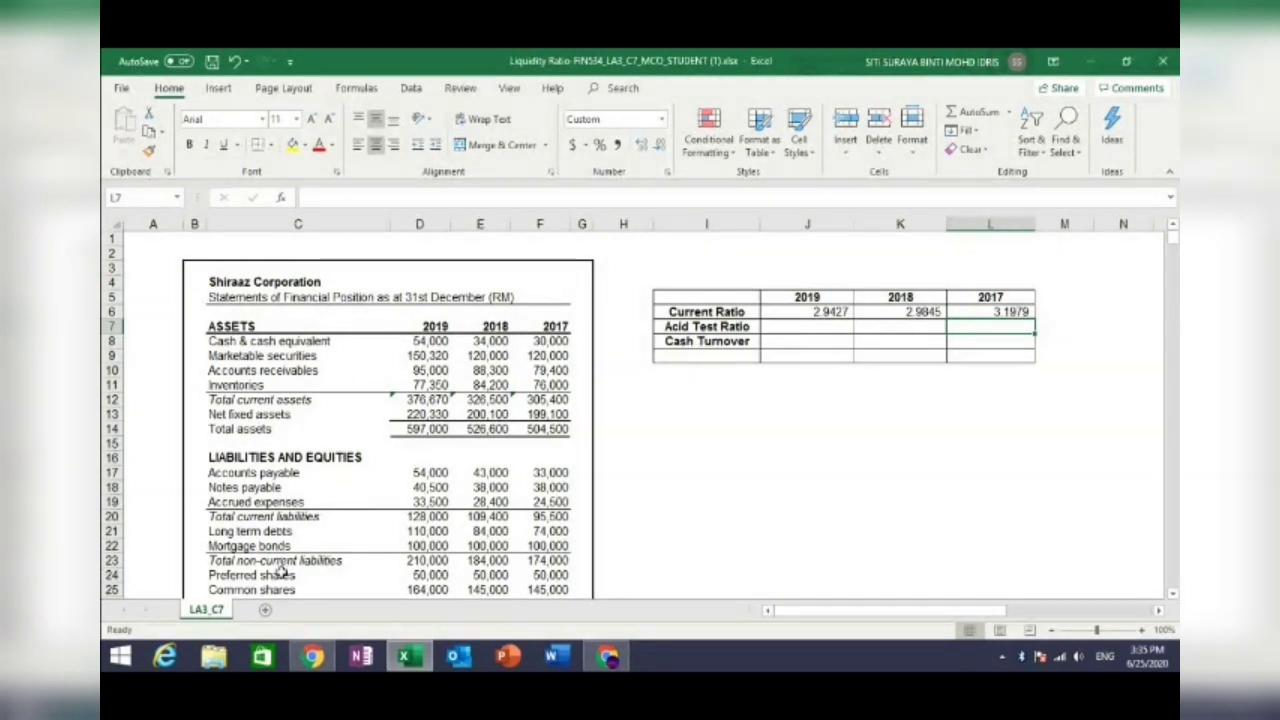
- Enter the 2019 acid-test ratio in J7, current assets minus inventories over current liabilities, giving 2.3384
click(778, 333)
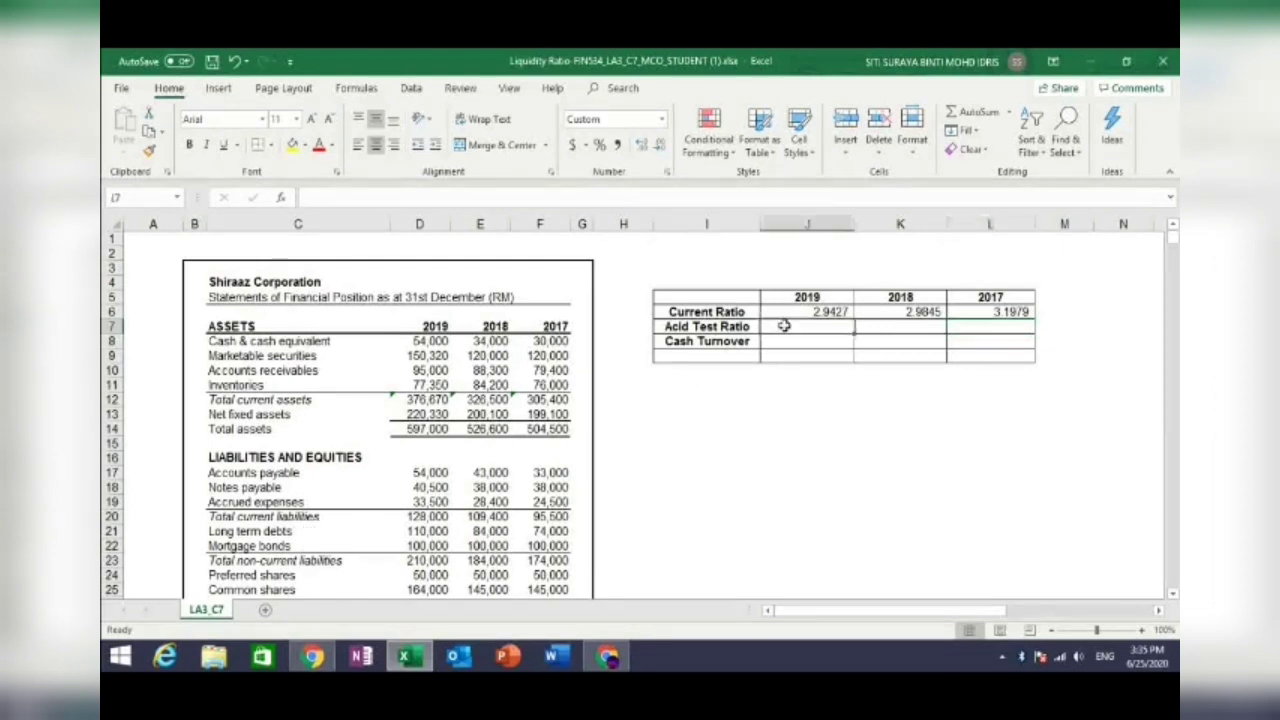
text(=)
text(=)
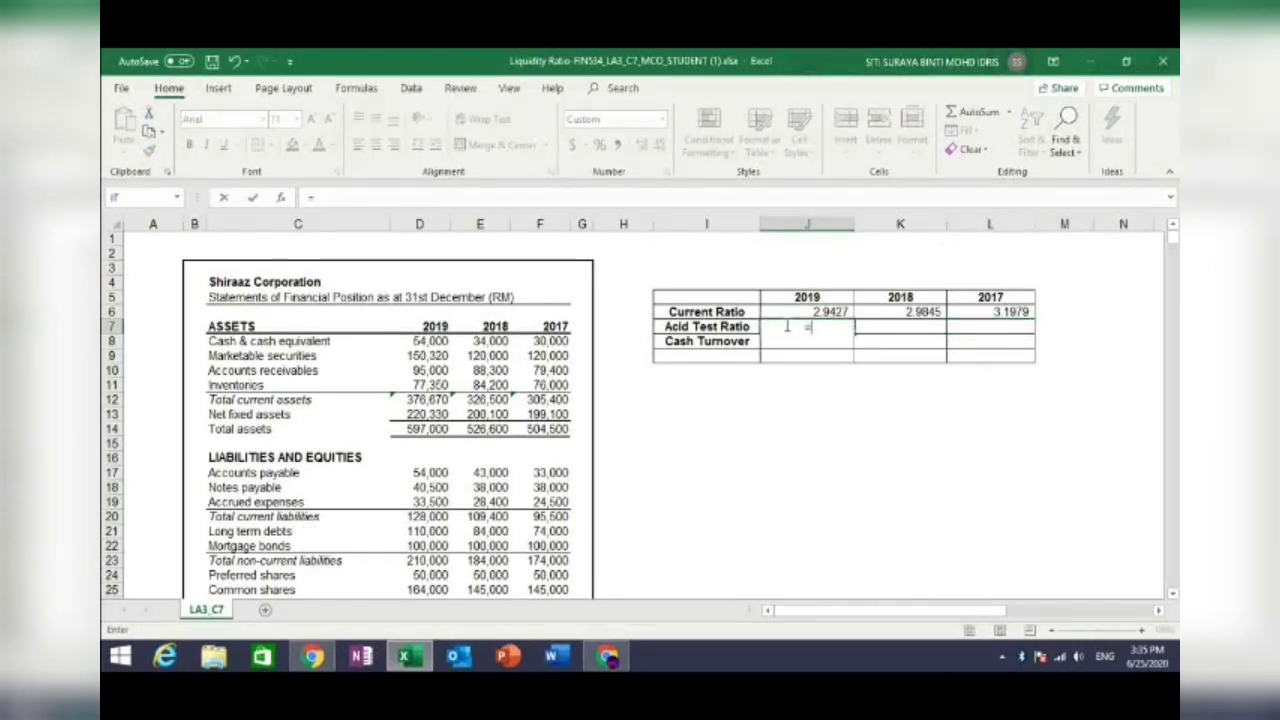
click(416, 399)
text(-)
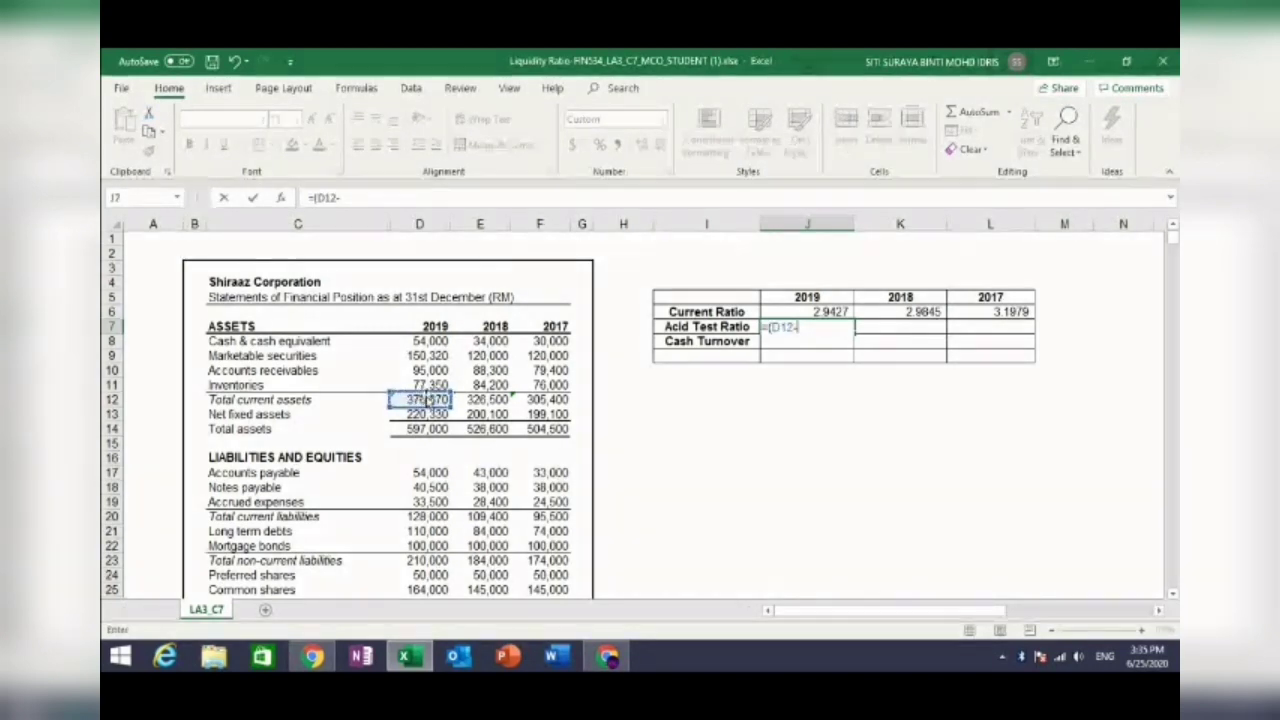
click(424, 386)
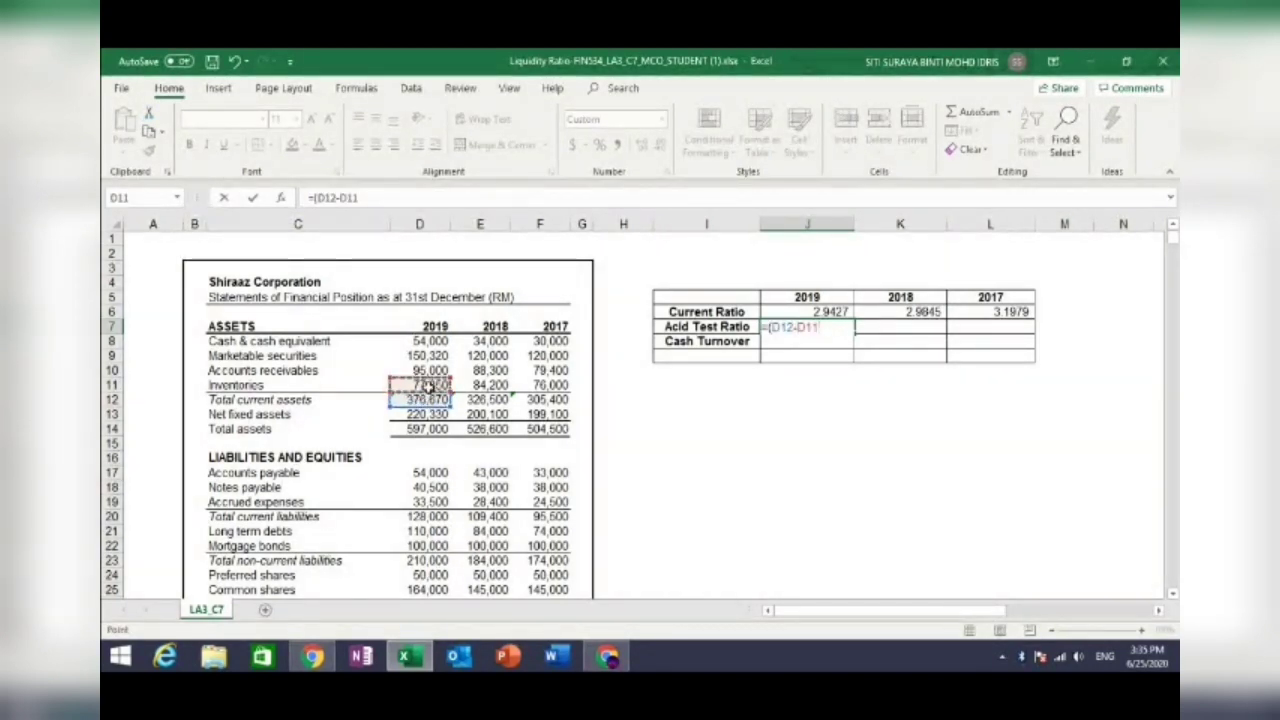
text()/)
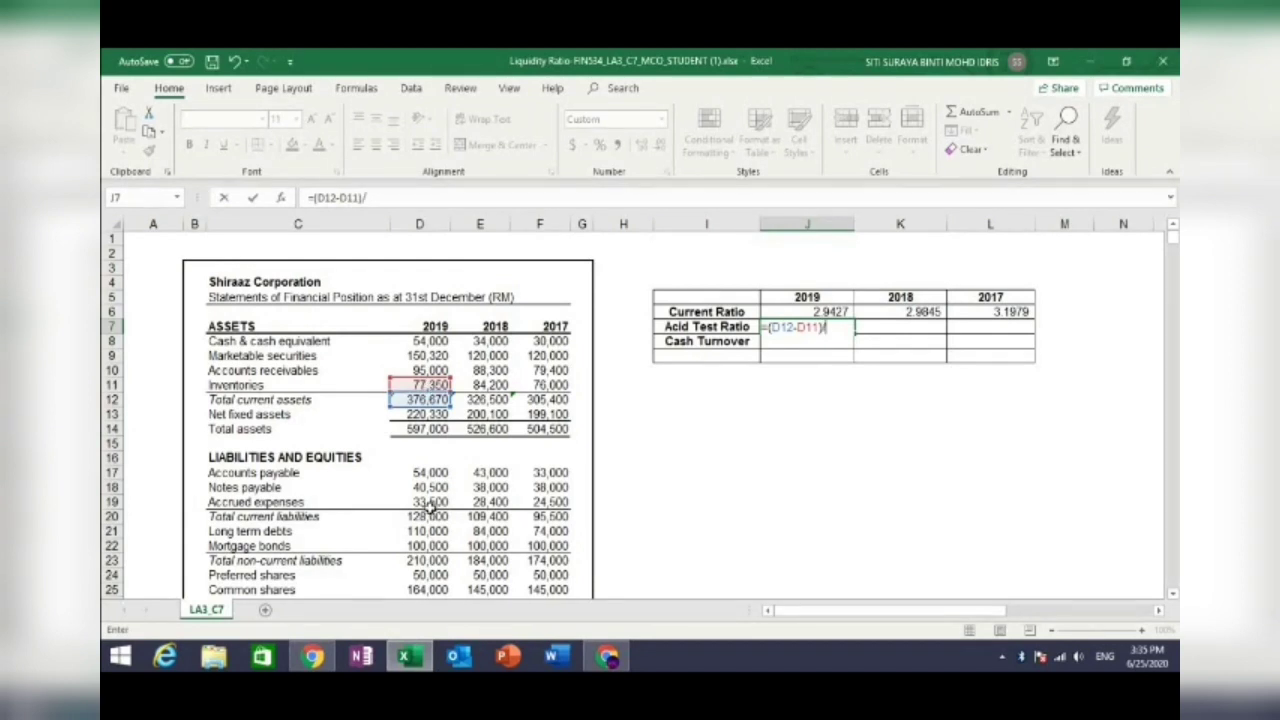
click(430, 516)
key(Return)
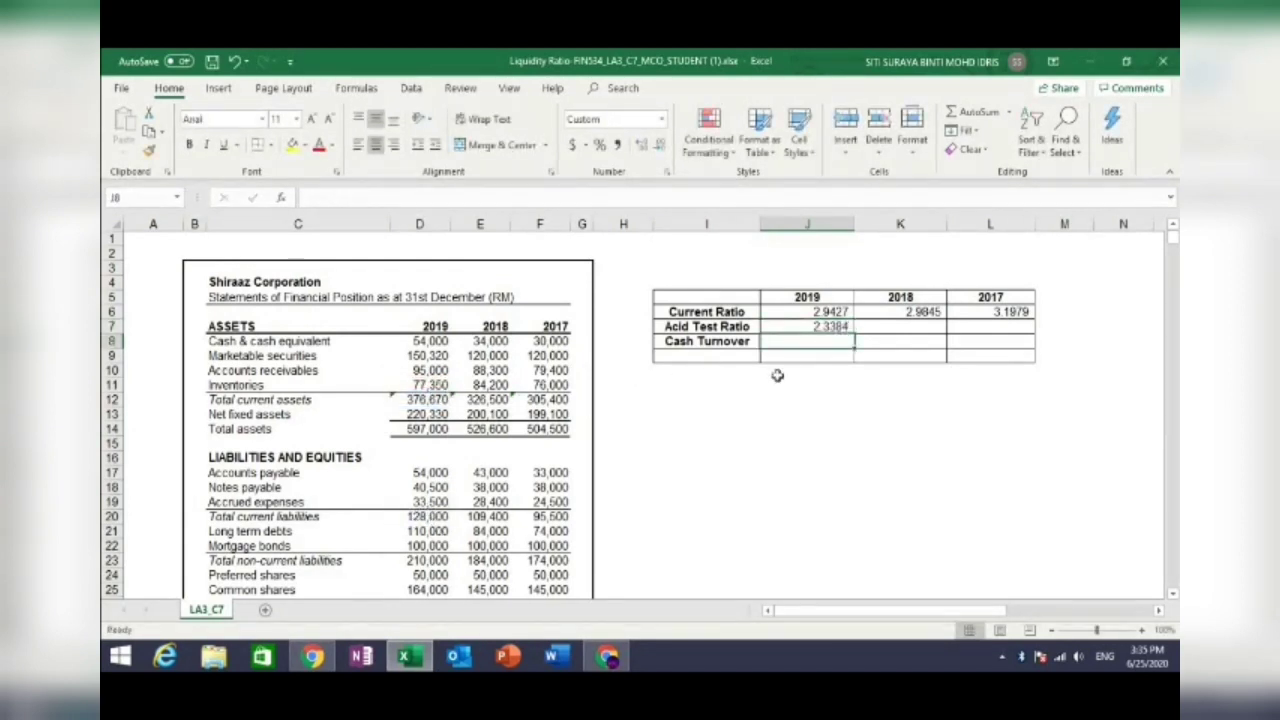
- Enter the 2018 acid-test ratio =(E12-E11)/E20 in K7, giving 2.2148
click(872, 329)
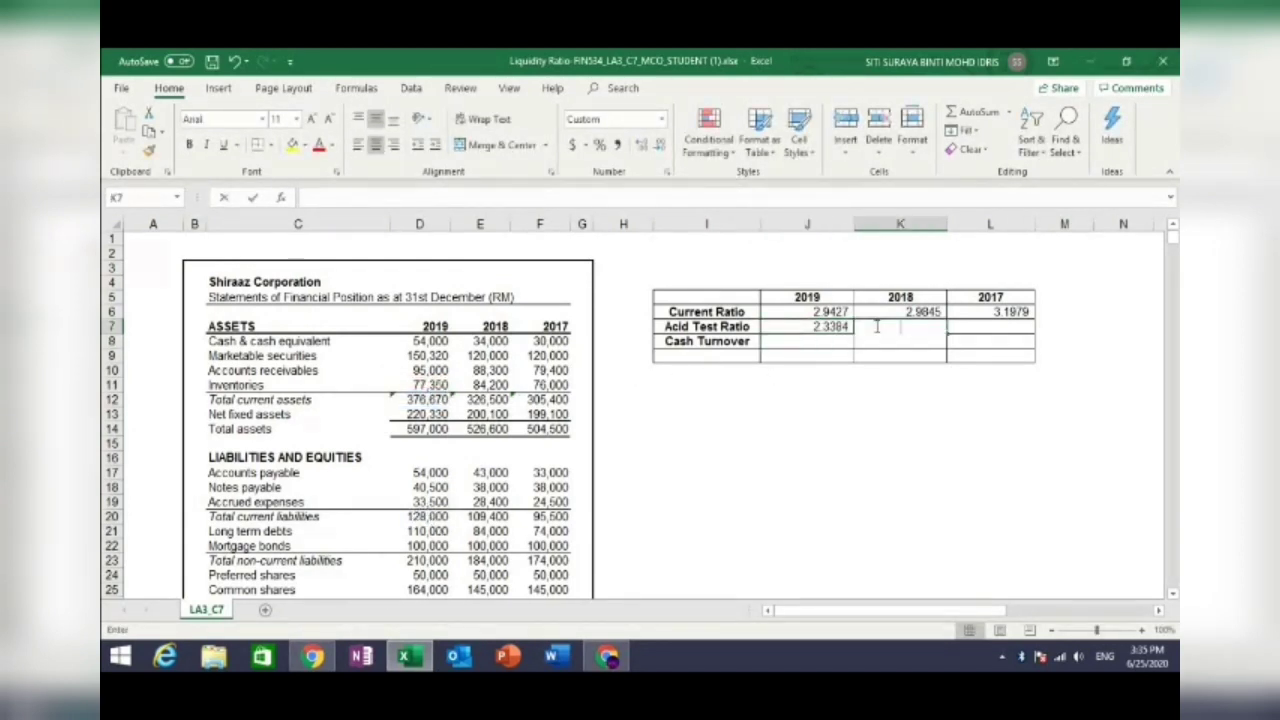
text(=)
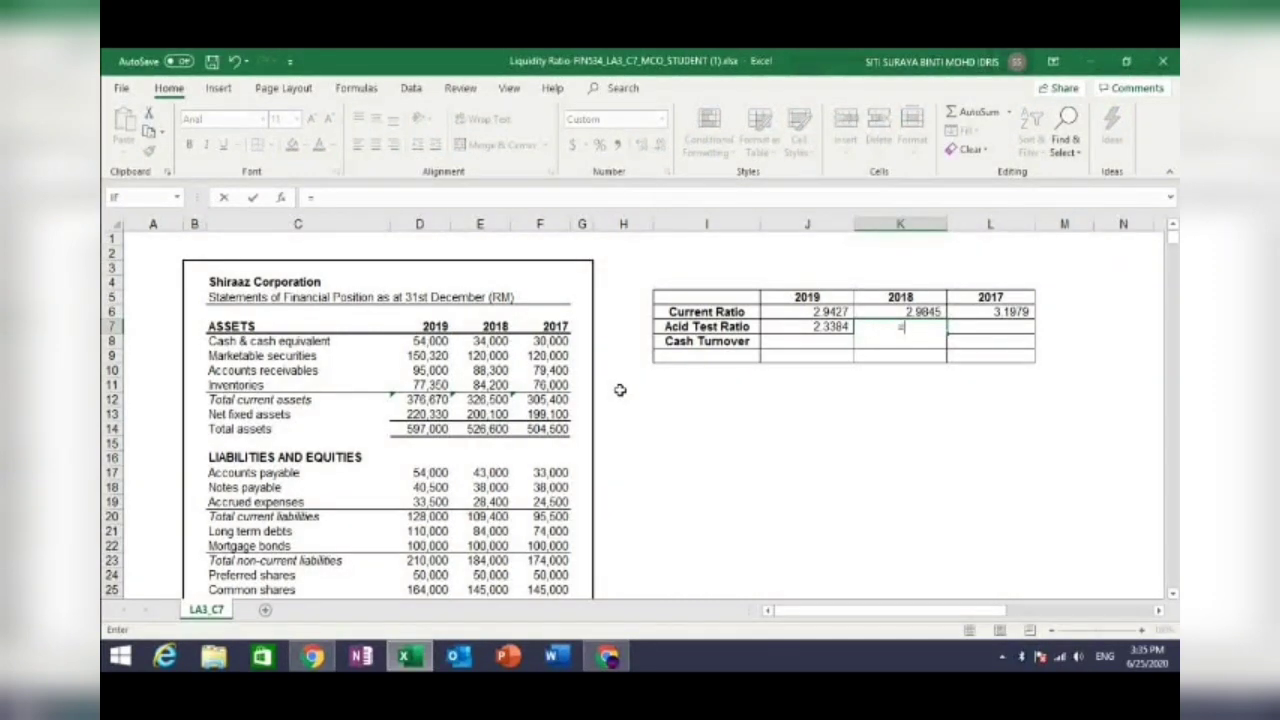
text(()
click(492, 401)
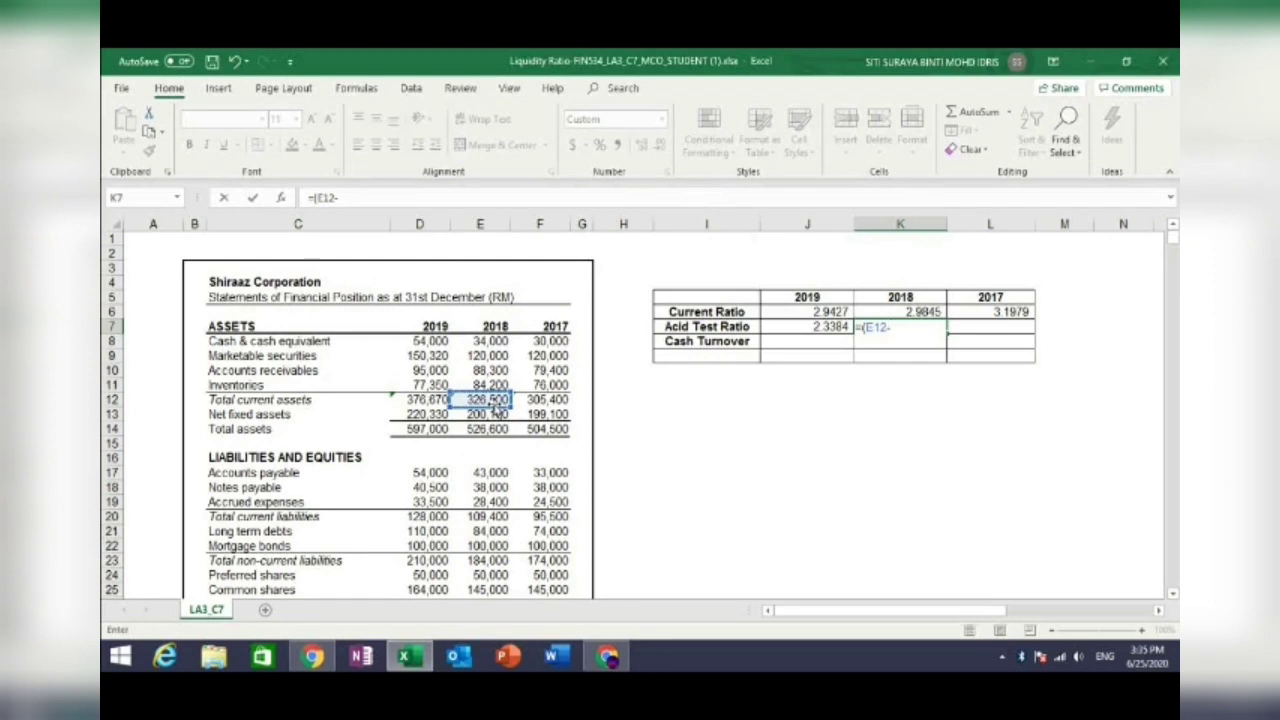
text(-)
click(494, 386)
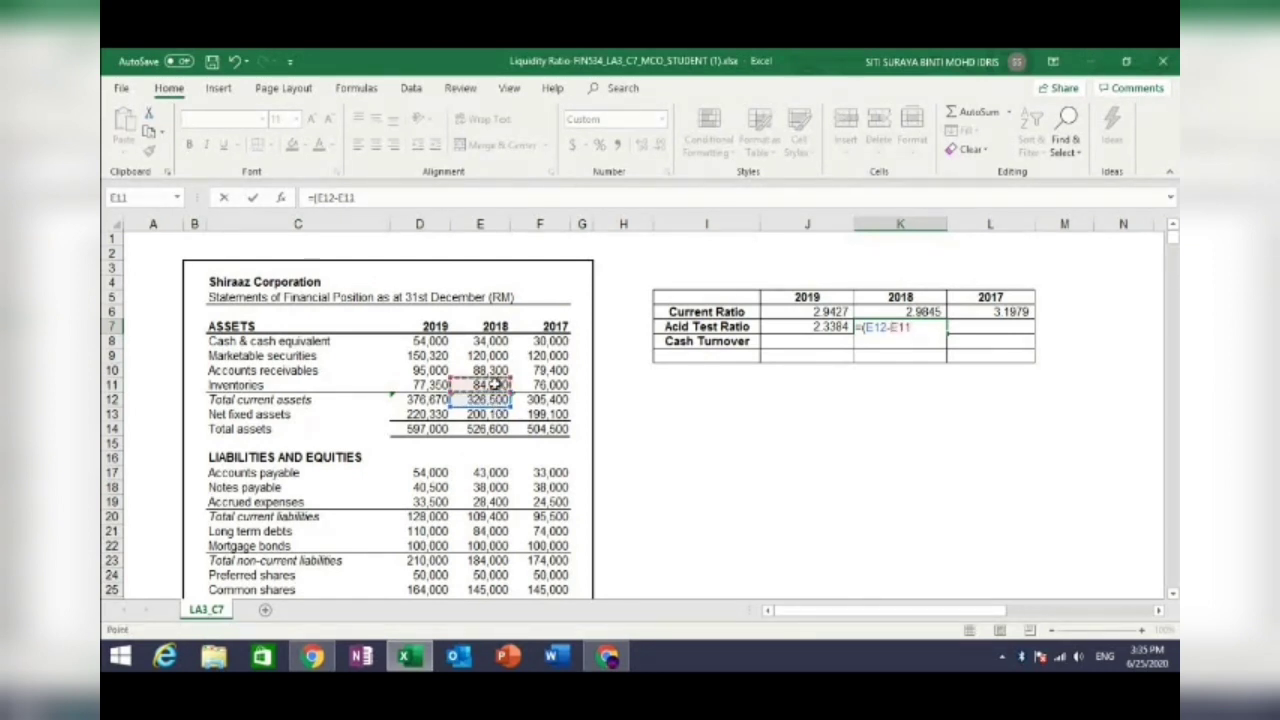
text()/)
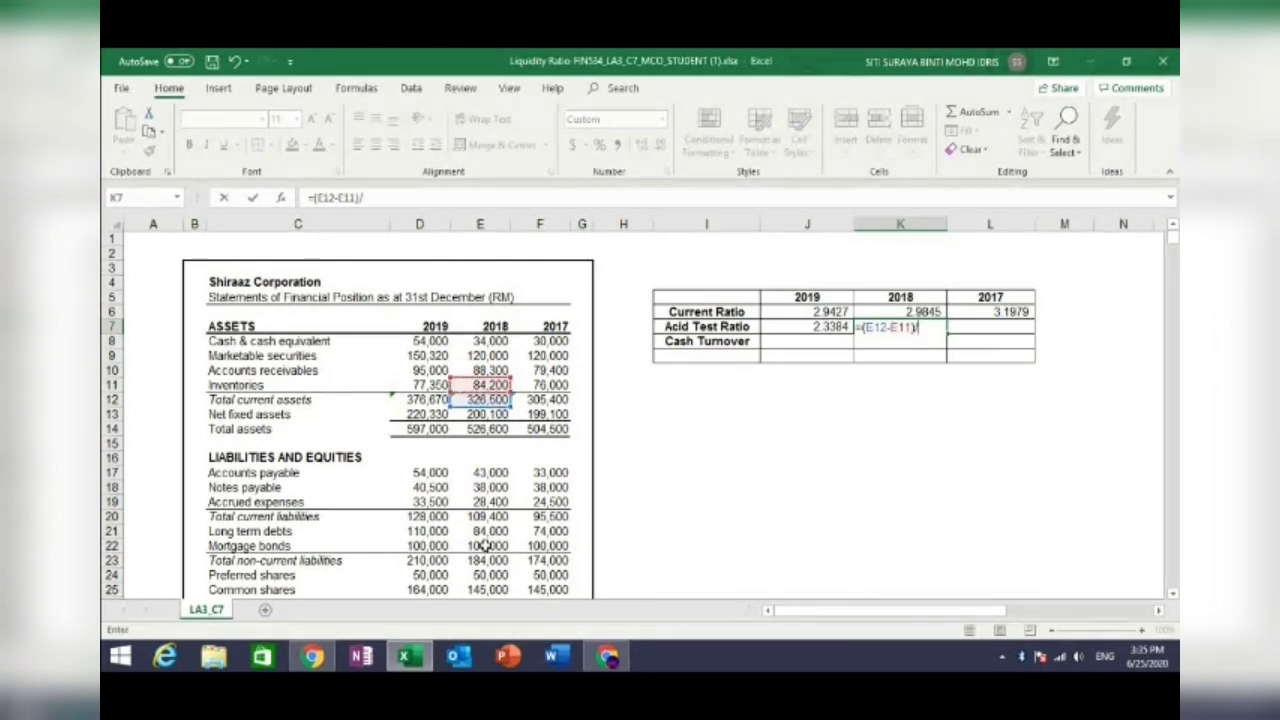
click(486, 516)
key(Return)
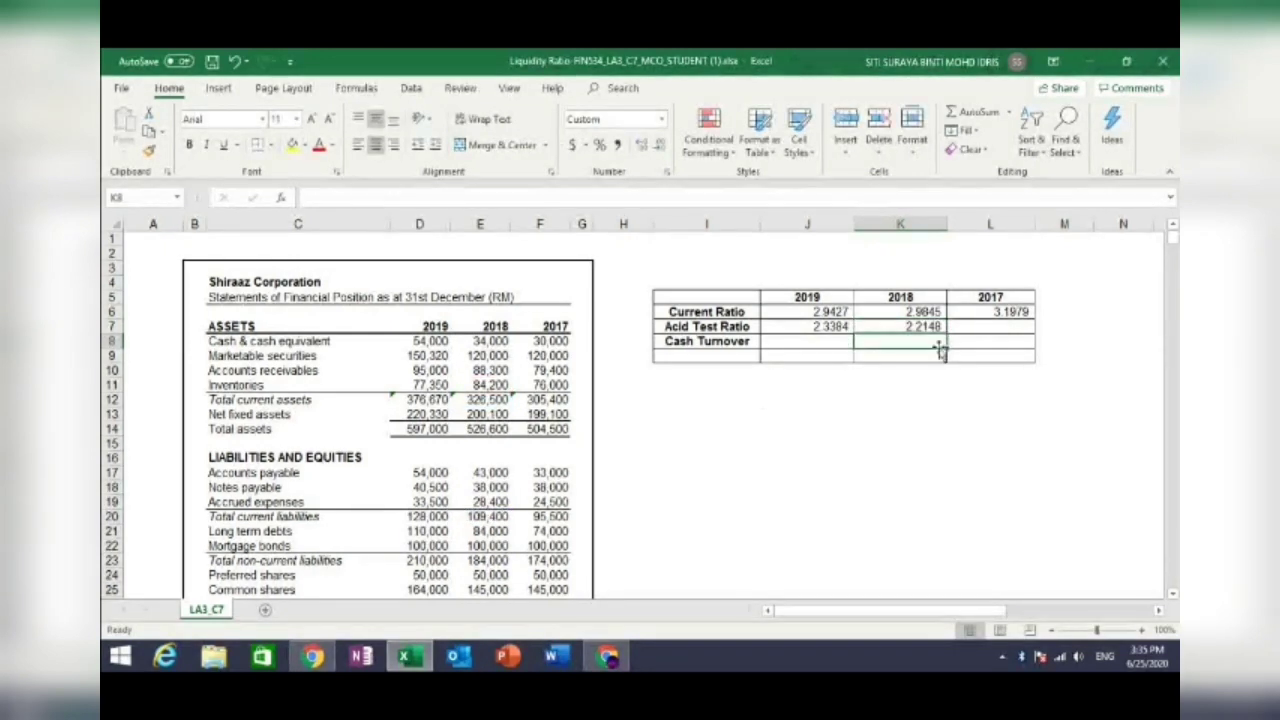
- Enter the 2017 acid-test ratio =(F12-F11)/F20 in L7, giving 2.4021
click(990, 327)
text(=)
text(=)
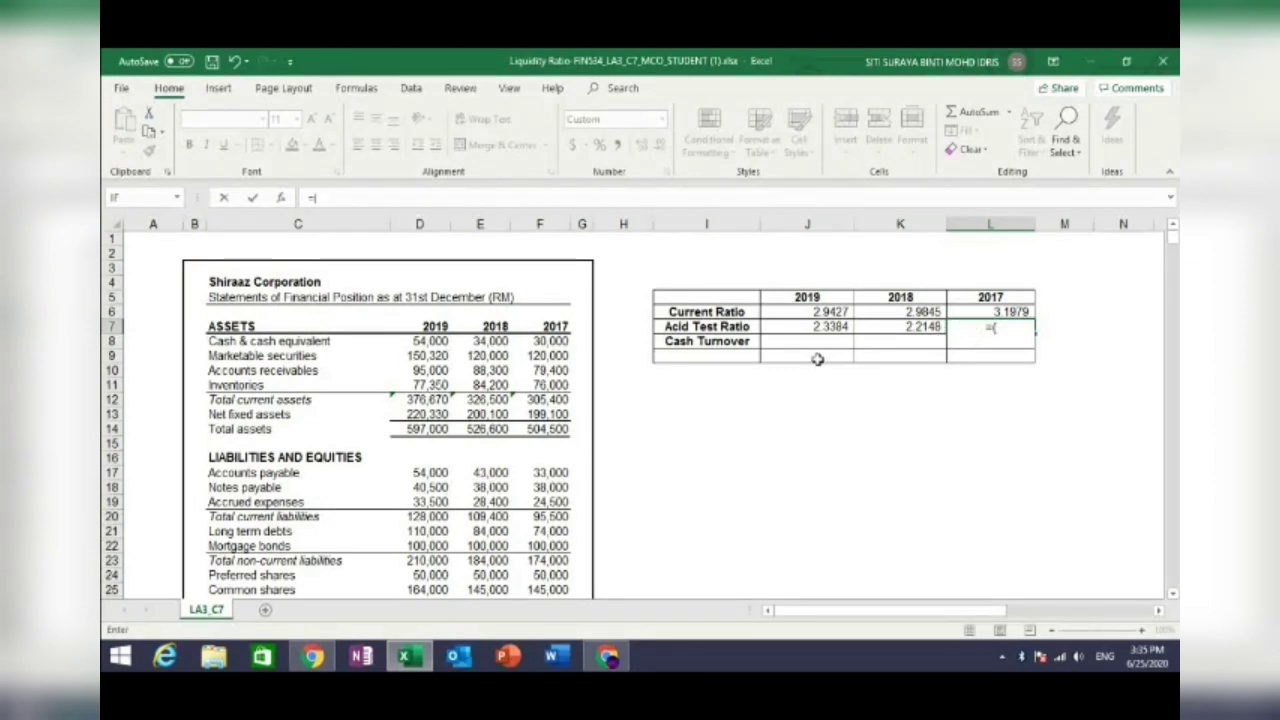
click(558, 402)
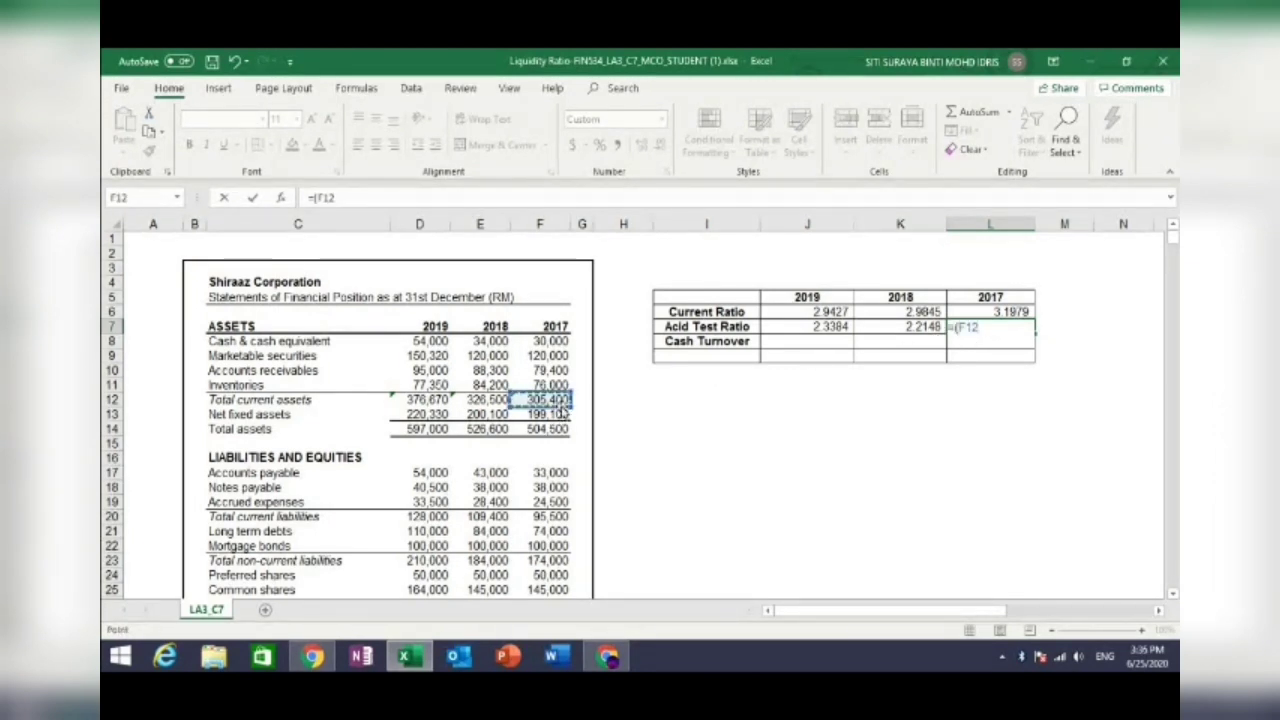
text(-)
click(548, 386)
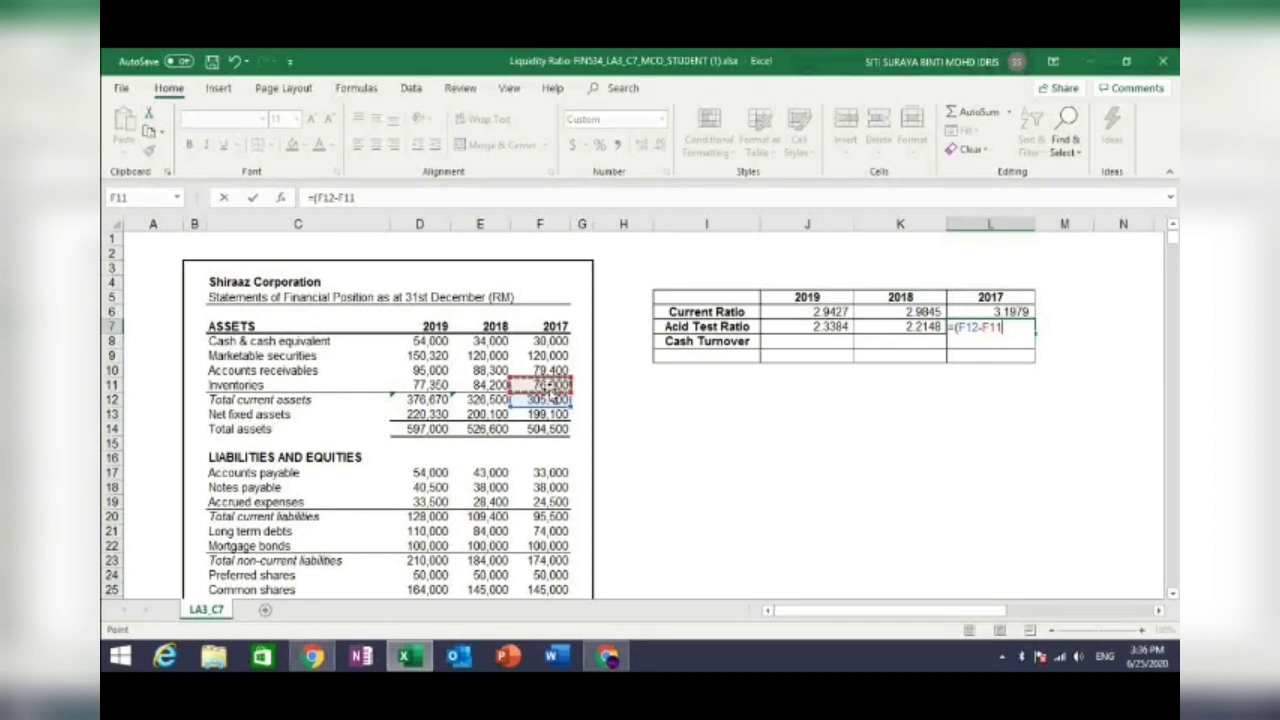
text()/)
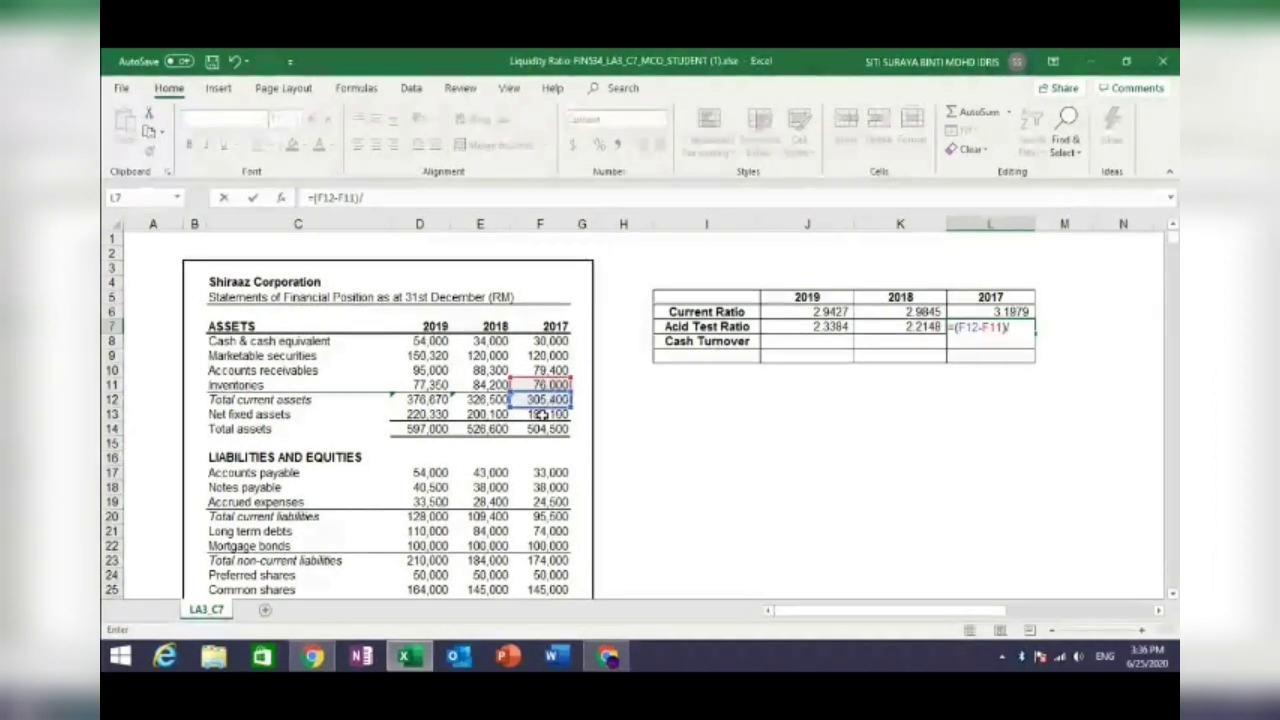
click(548, 516)
key(Return)
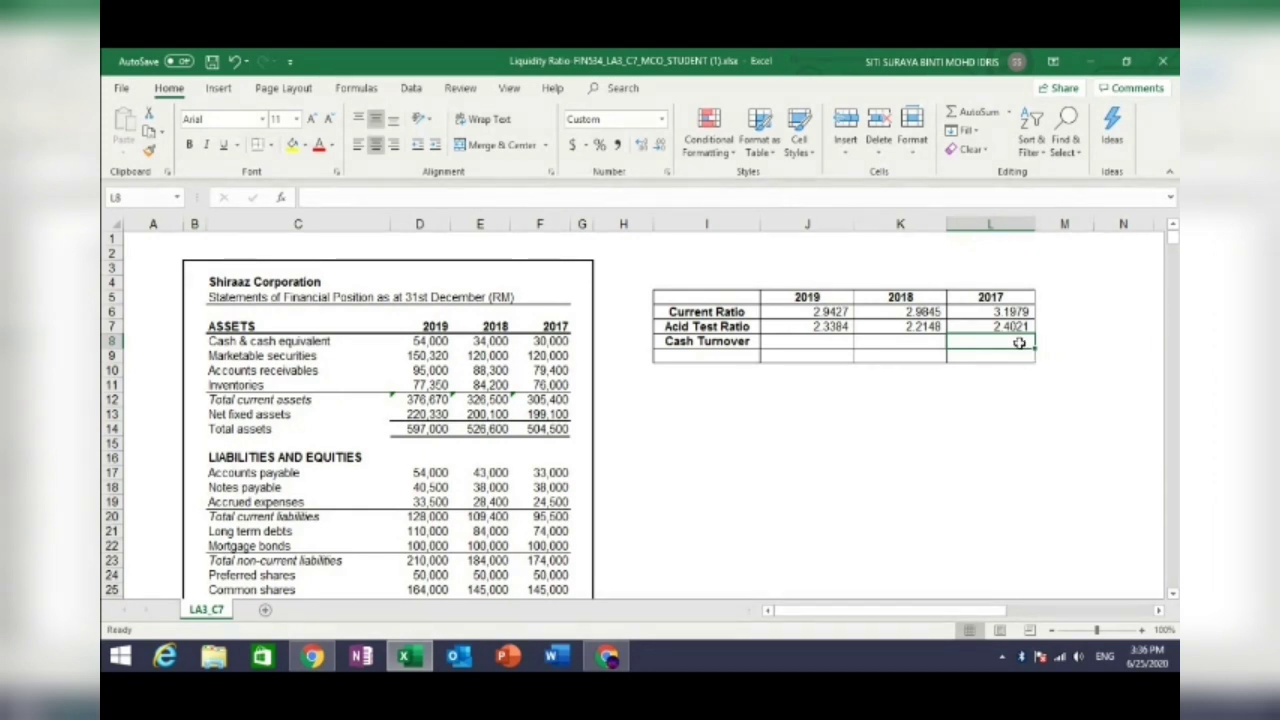
click(804, 343)
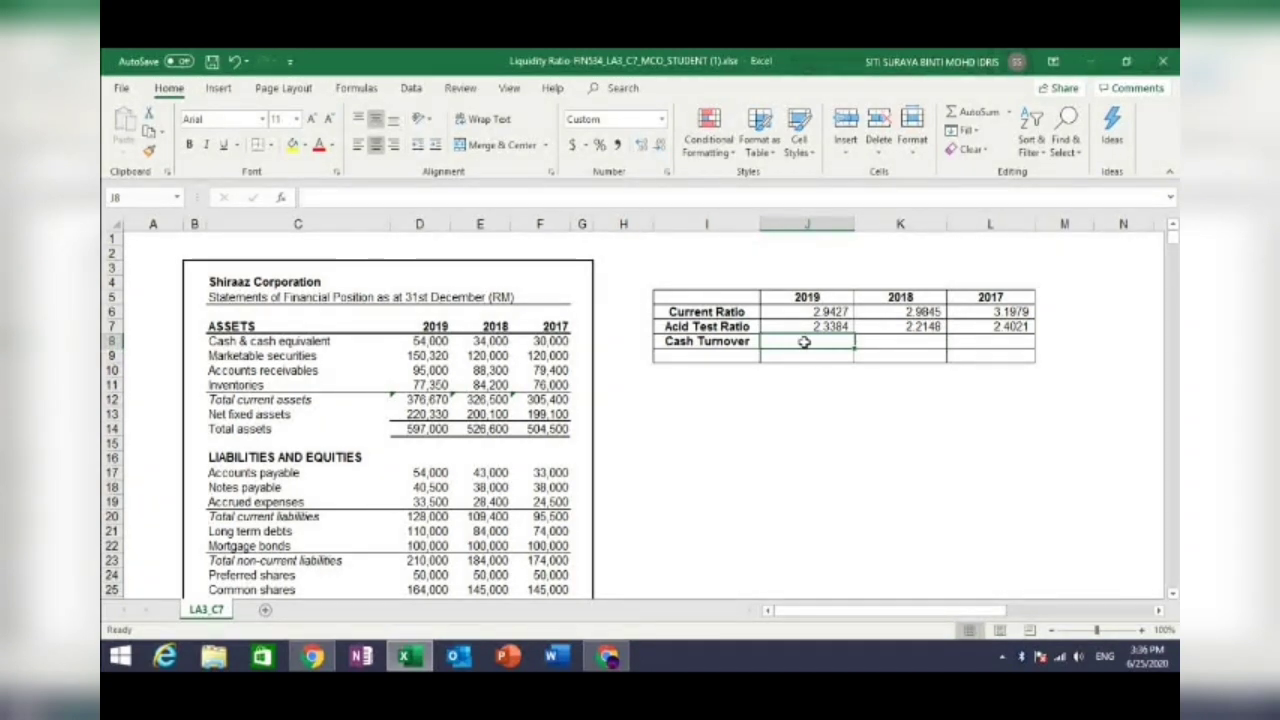
- Enter the 2019 cash turnover =D34/D8 in J8, giving 12.1111
double_click(804, 343)
text(=)
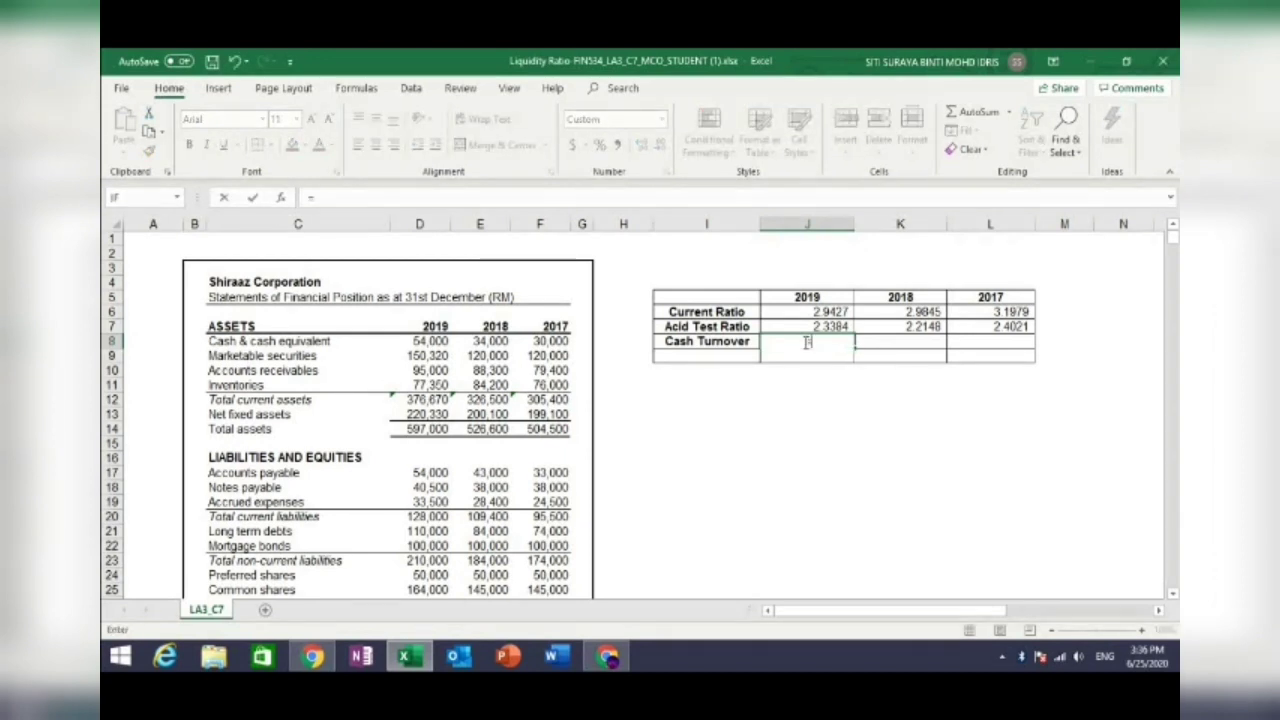
scroll(608, 463, down, 2)
scroll(608, 463, down, 1)
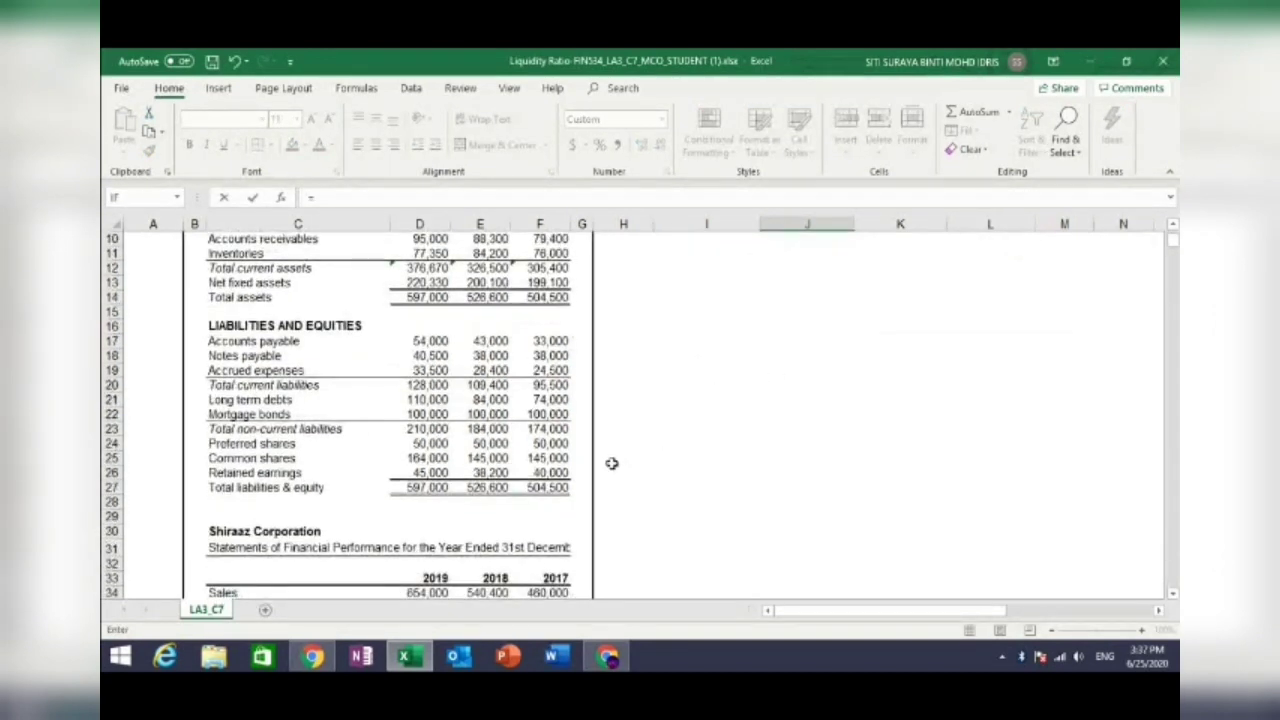
scroll(600, 463, down, 1)
scroll(586, 464, down, 1)
scroll(560, 475, up, 4)
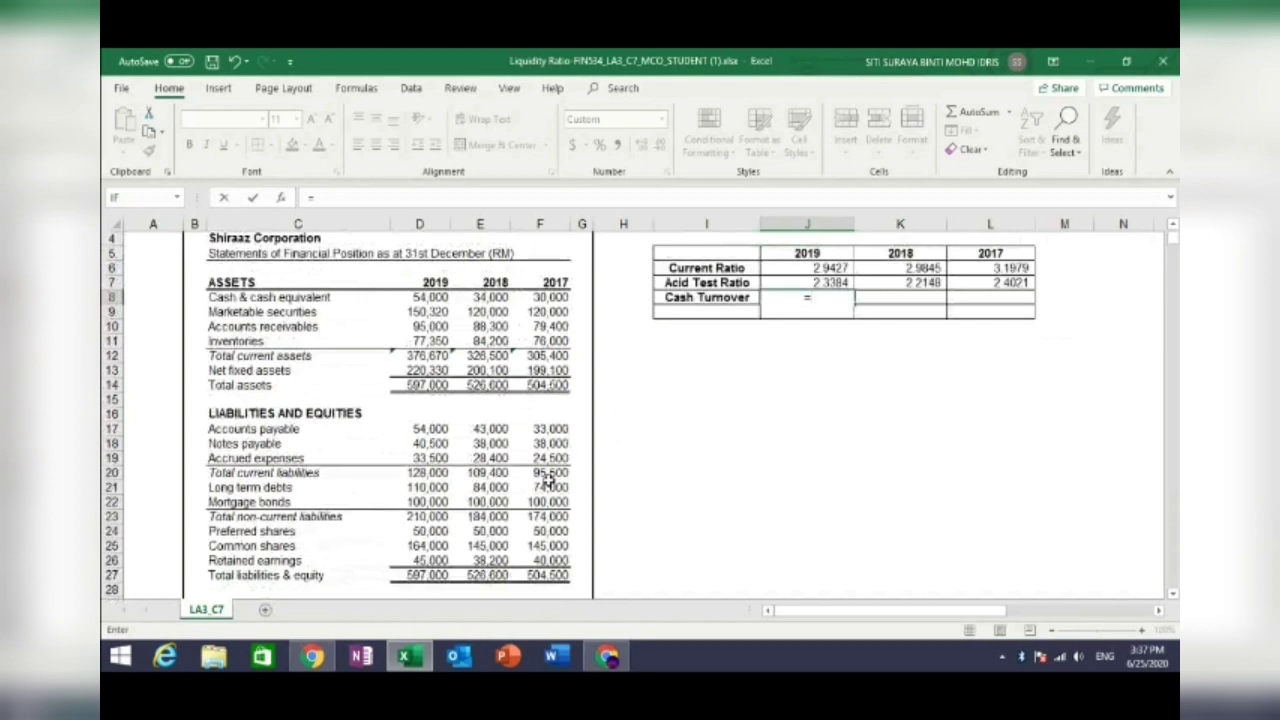
scroll(548, 480, down, 3)
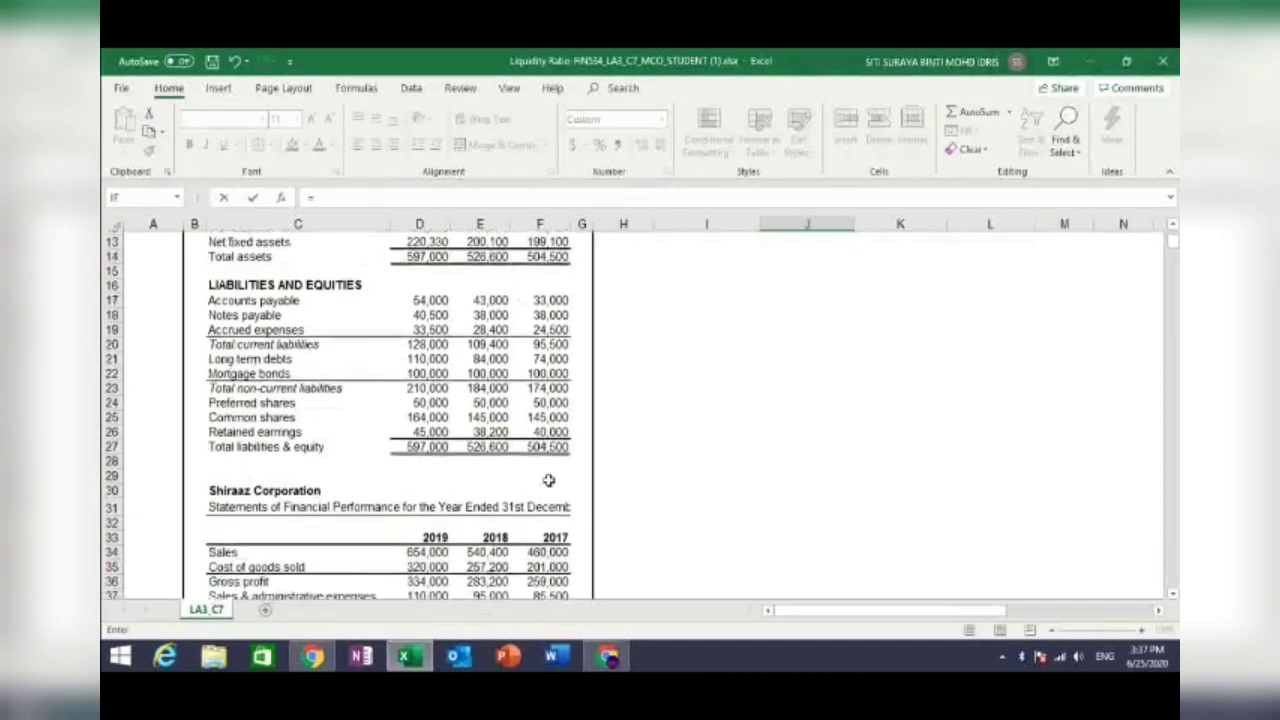
click(427, 553)
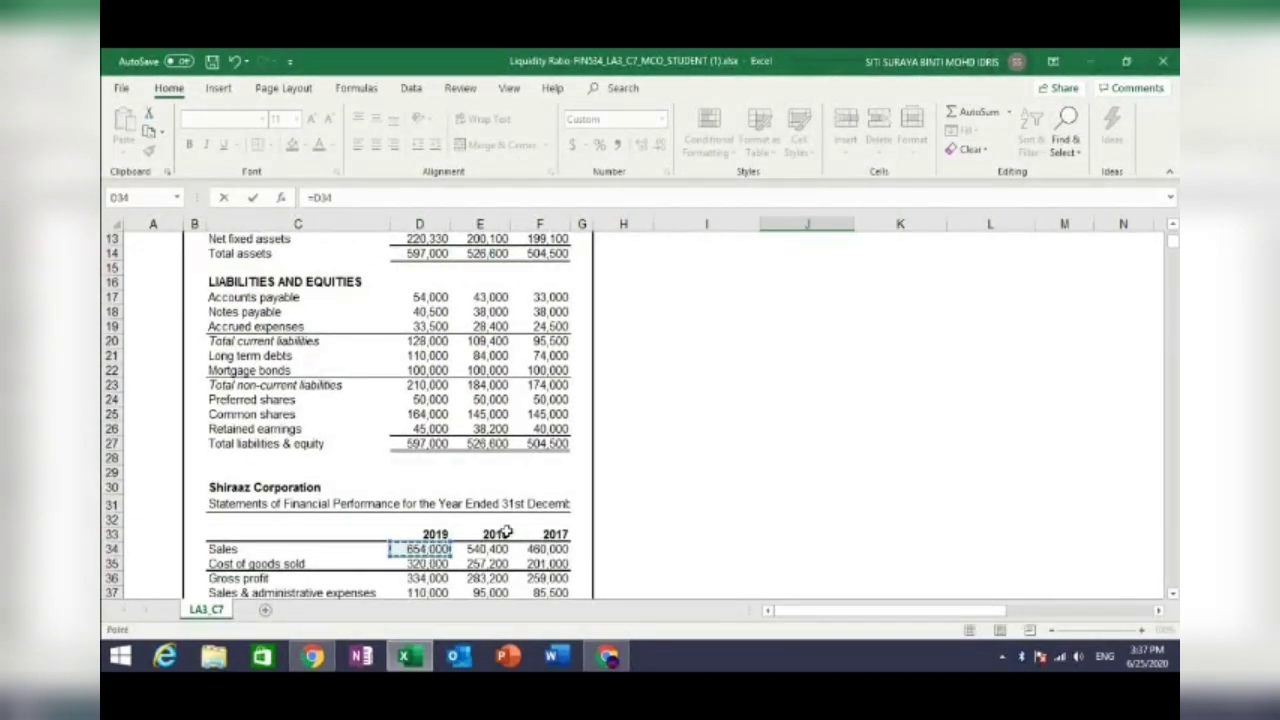
text(/)
scroll(522, 527, up, 4)
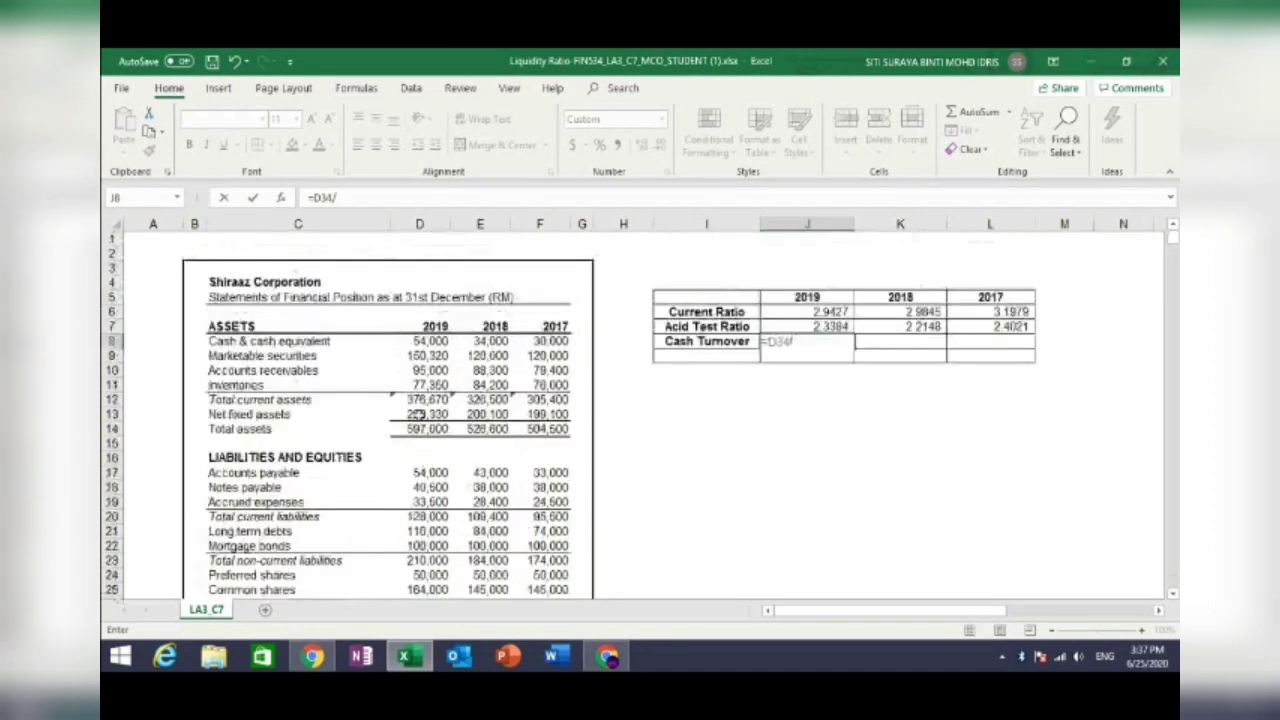
click(421, 341)
key(Return)
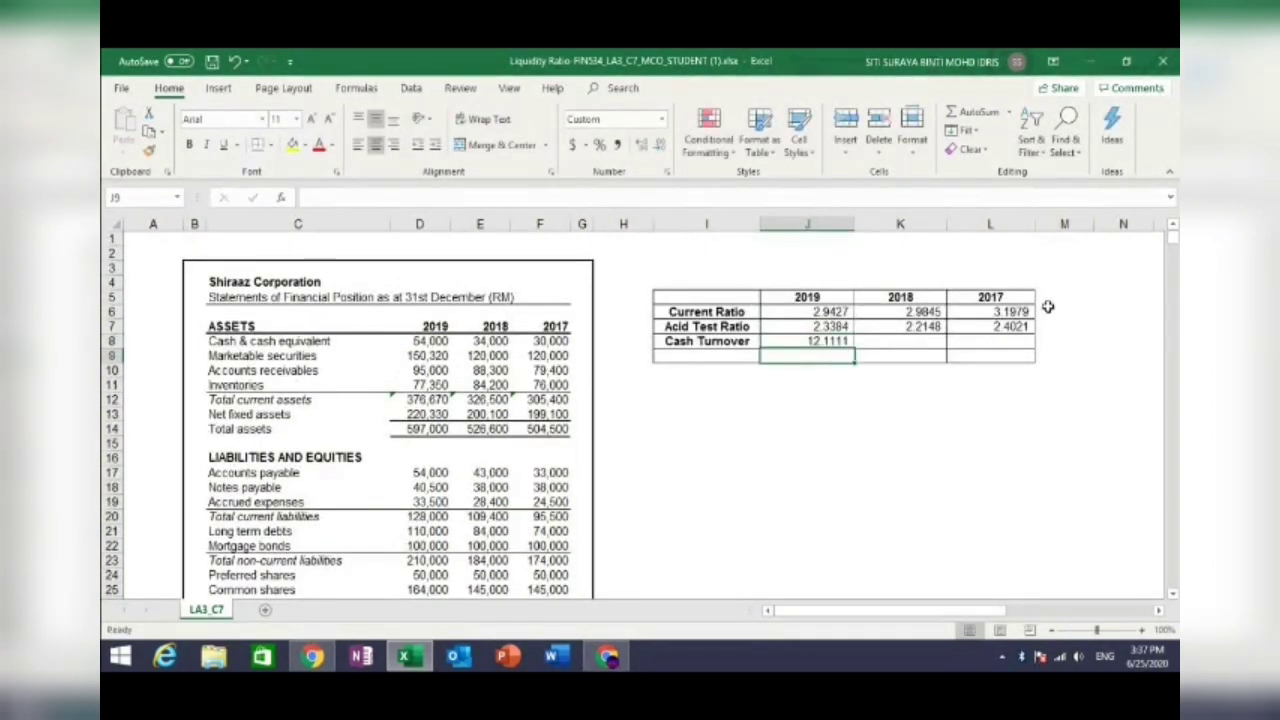
- Enter the 2018 cash turnover =E34/E8 in K8, giving 15.8941
click(913, 340)
text(=)
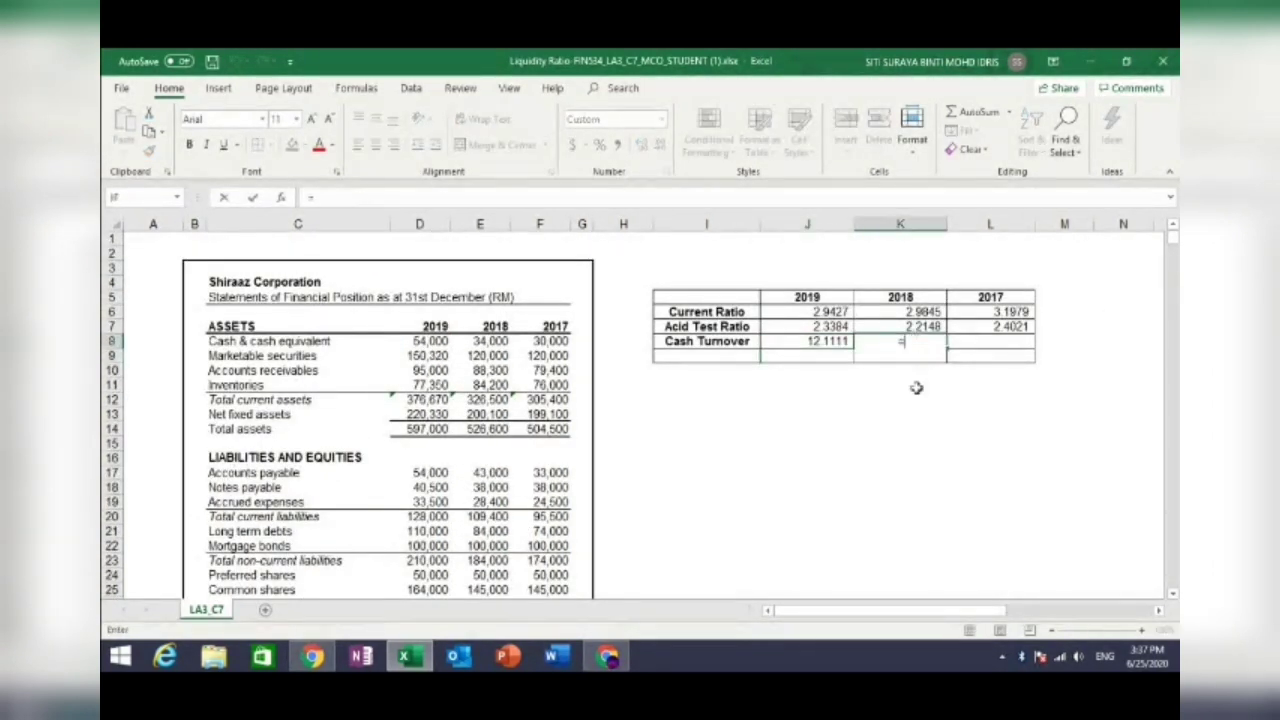
scroll(910, 390, down, 4)
click(496, 548)
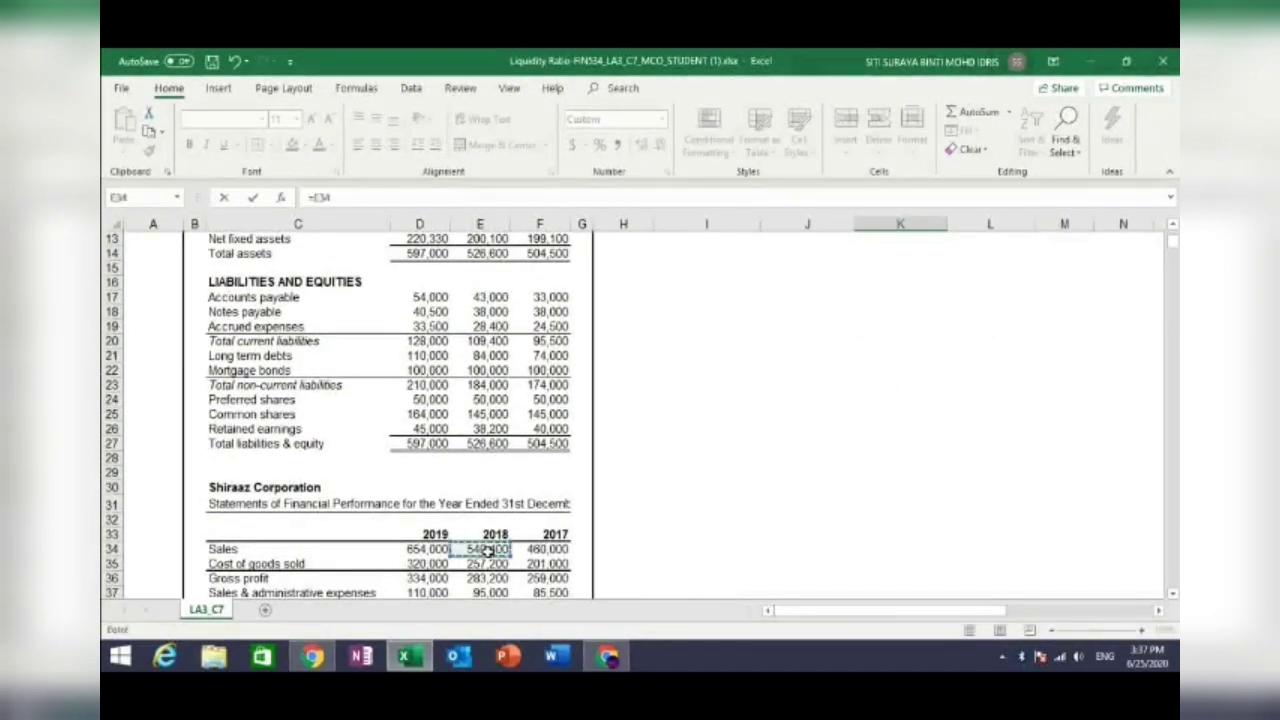
text(/)
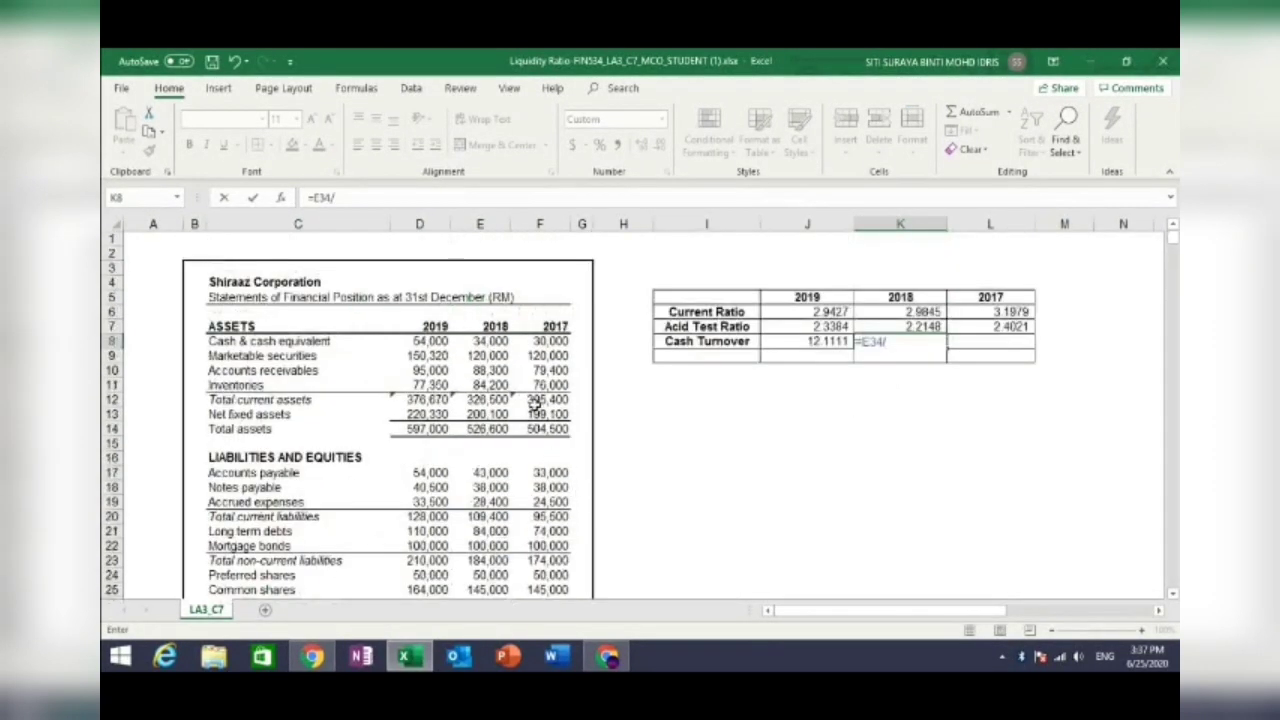
click(481, 341)
key(Return)
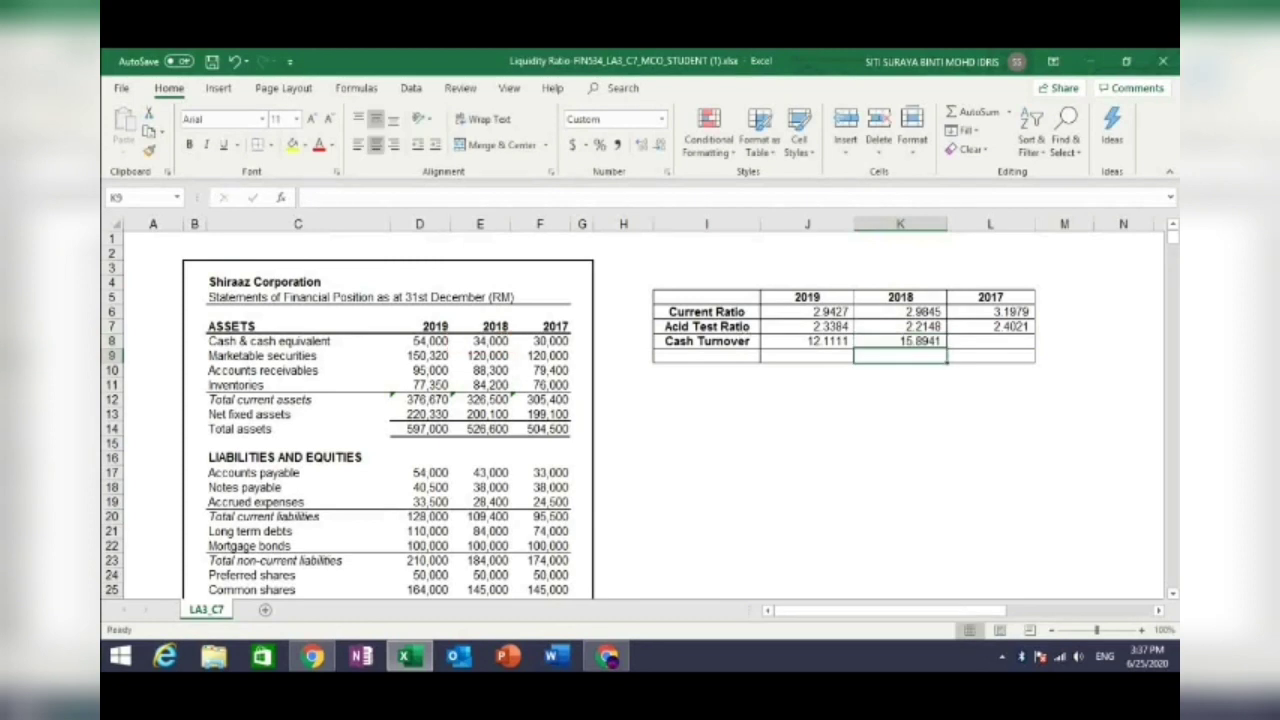
- Enter the 2017 cash turnover =F34/F8 in L8, giving 15.3333
click(995, 333)
text(=)
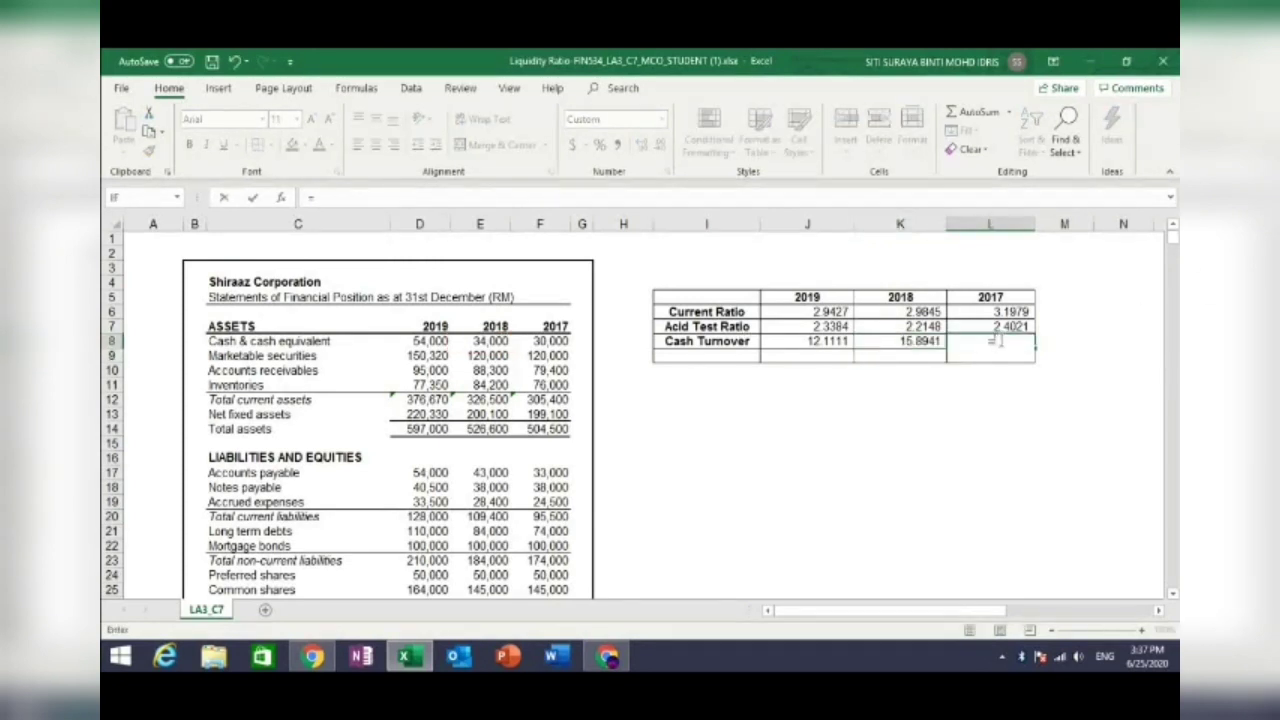
scroll(877, 393, down, 3)
scroll(800, 409, down, 3)
click(540, 452)
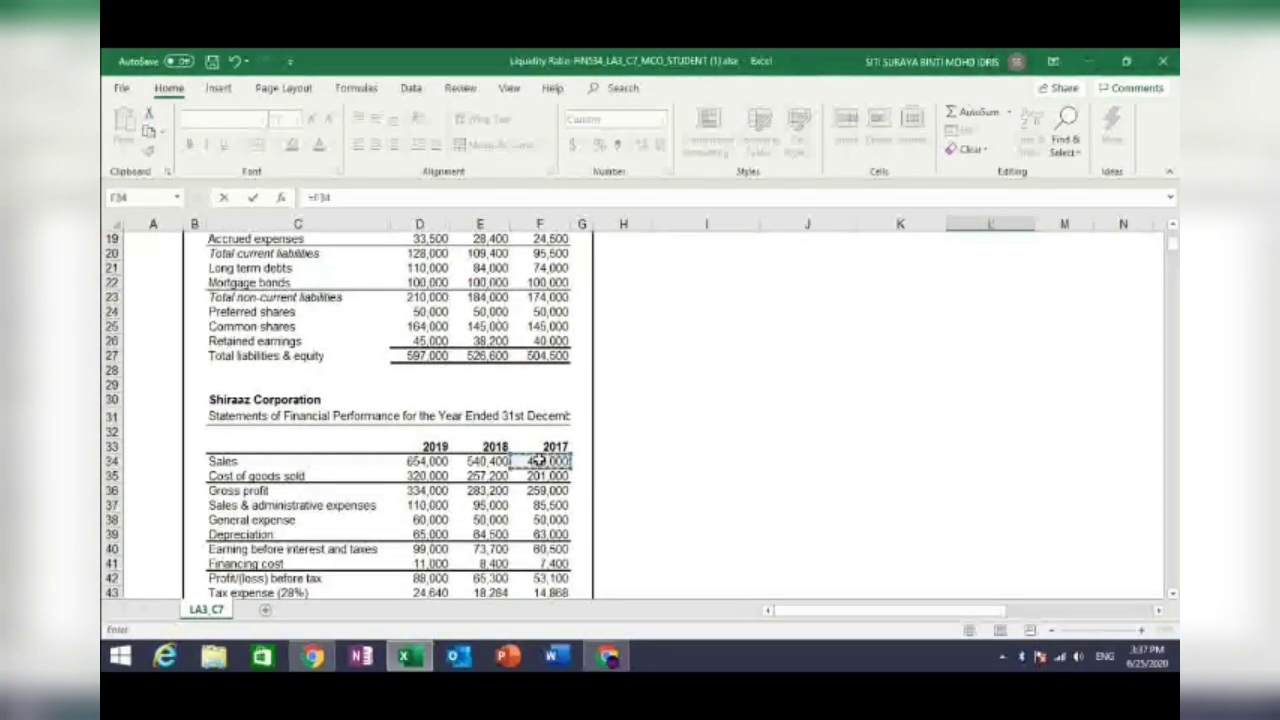
scroll(538, 458, up, 5)
scroll(540, 458, up, 1)
text(/)
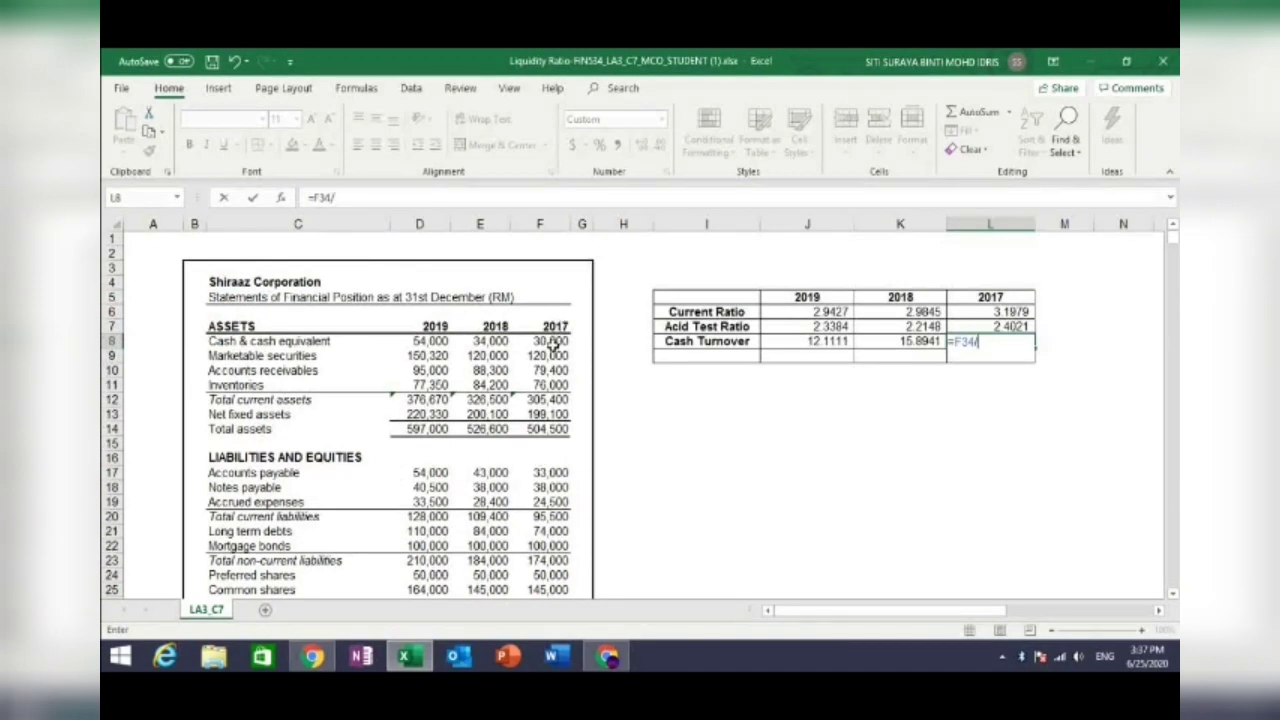
click(549, 342)
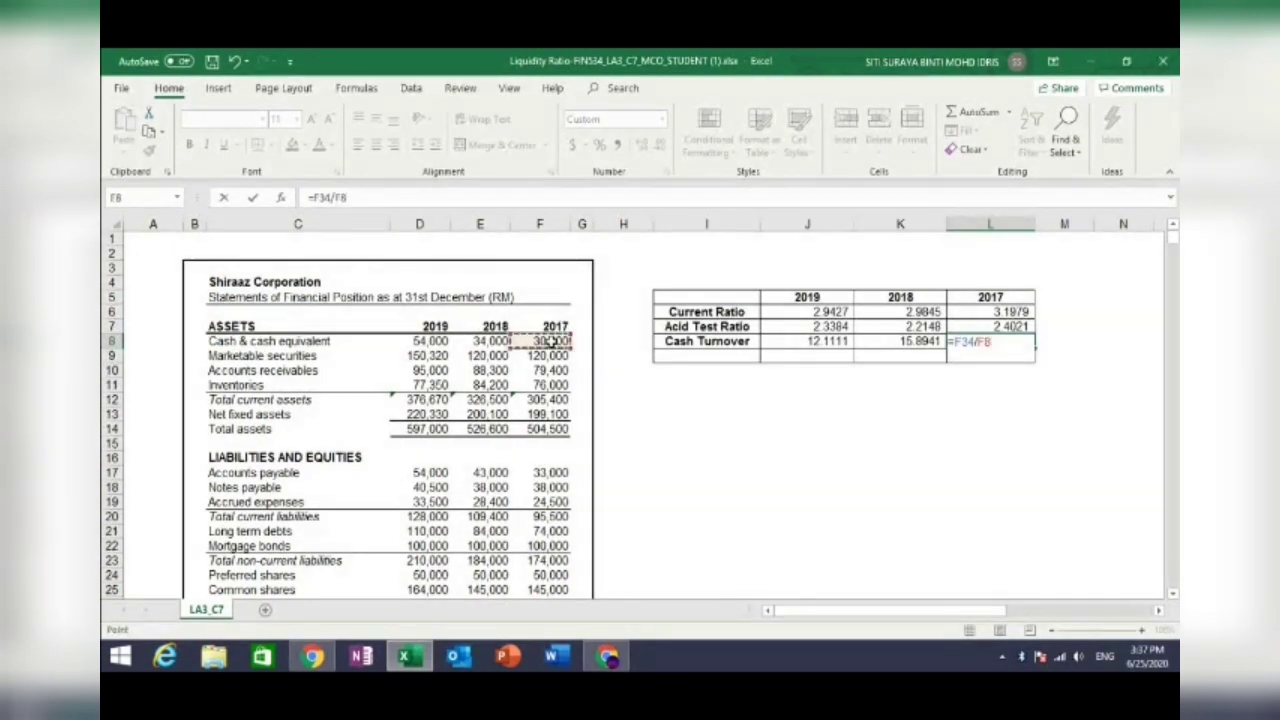
key(Return)
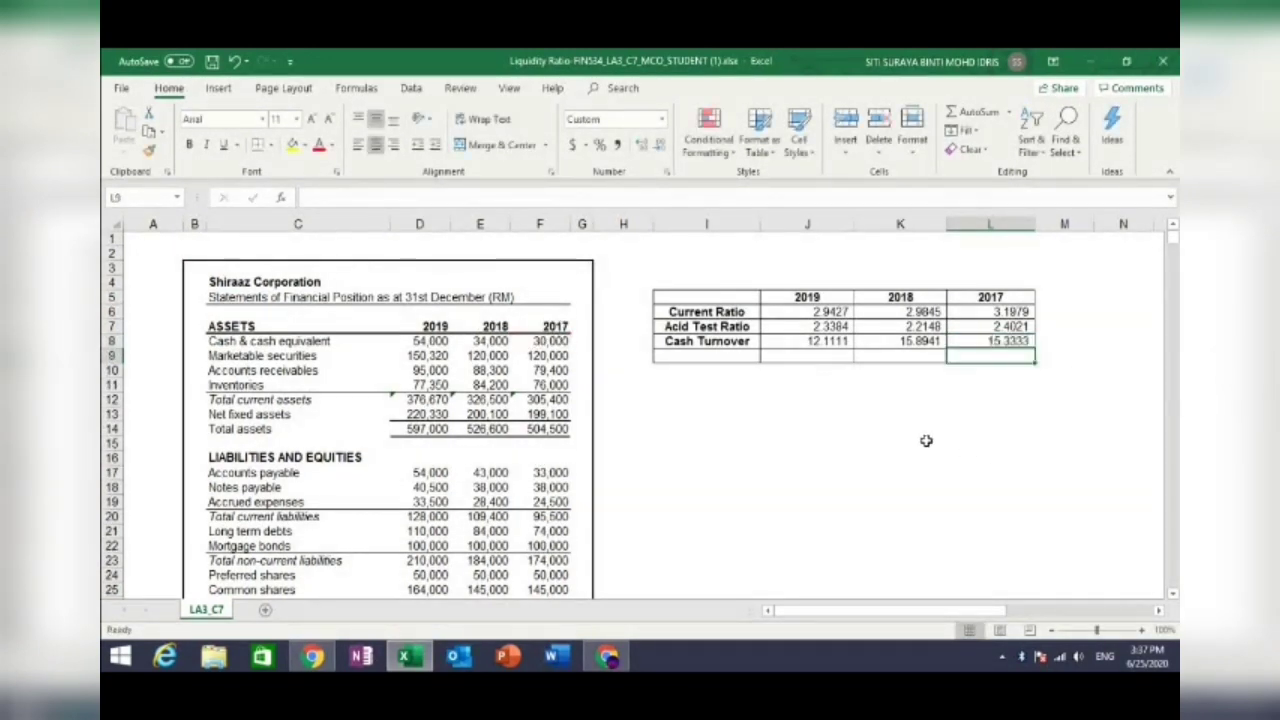